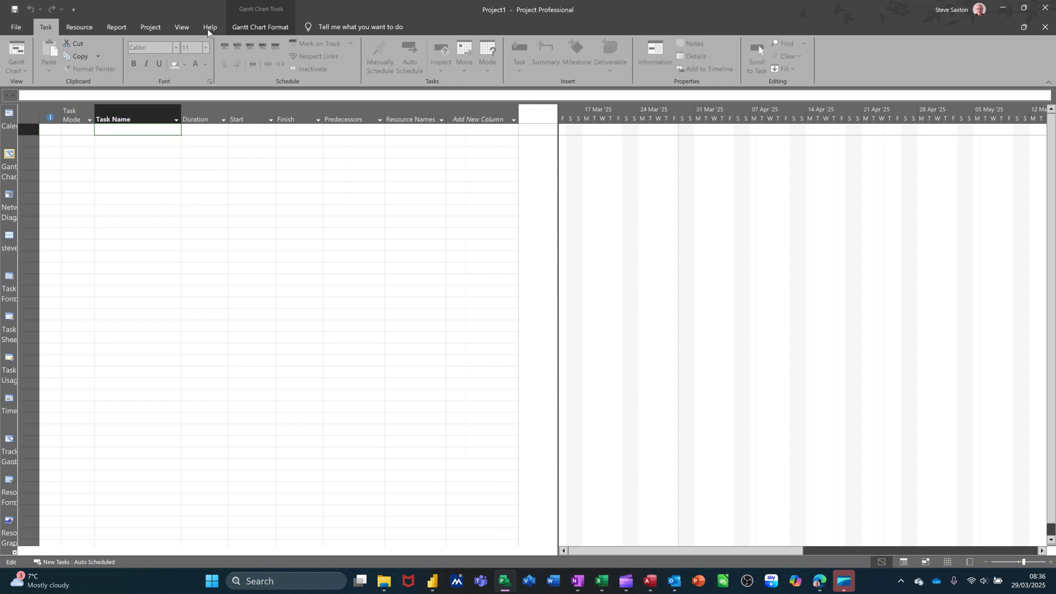
Step: Set the Gantt chart text style to size 14 for all items
{"action": "left_click", "coordinate": [237, 27]}
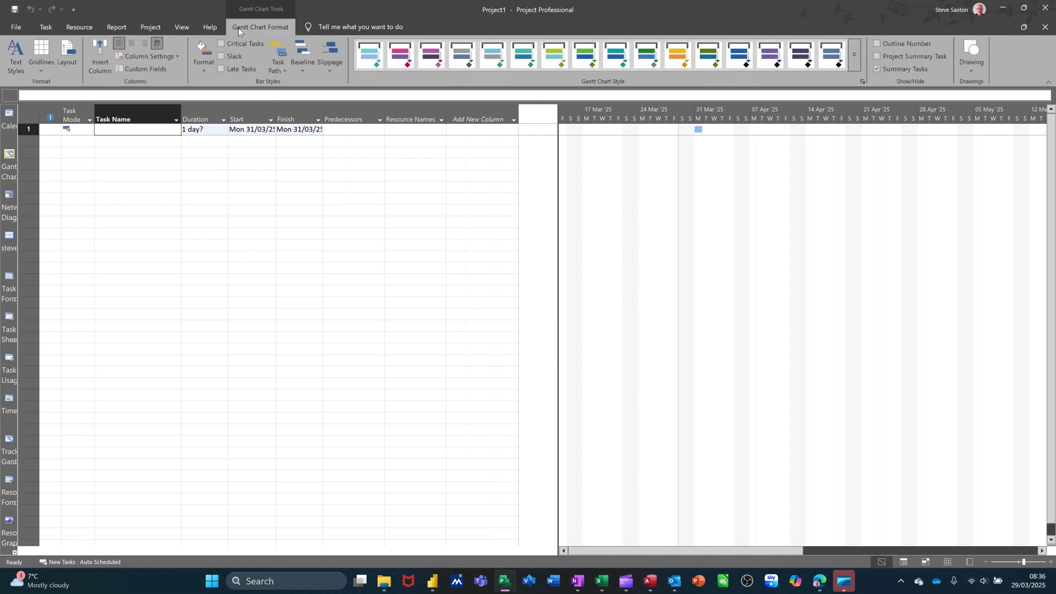
{"action": "left_click", "coordinate": [18, 55]}
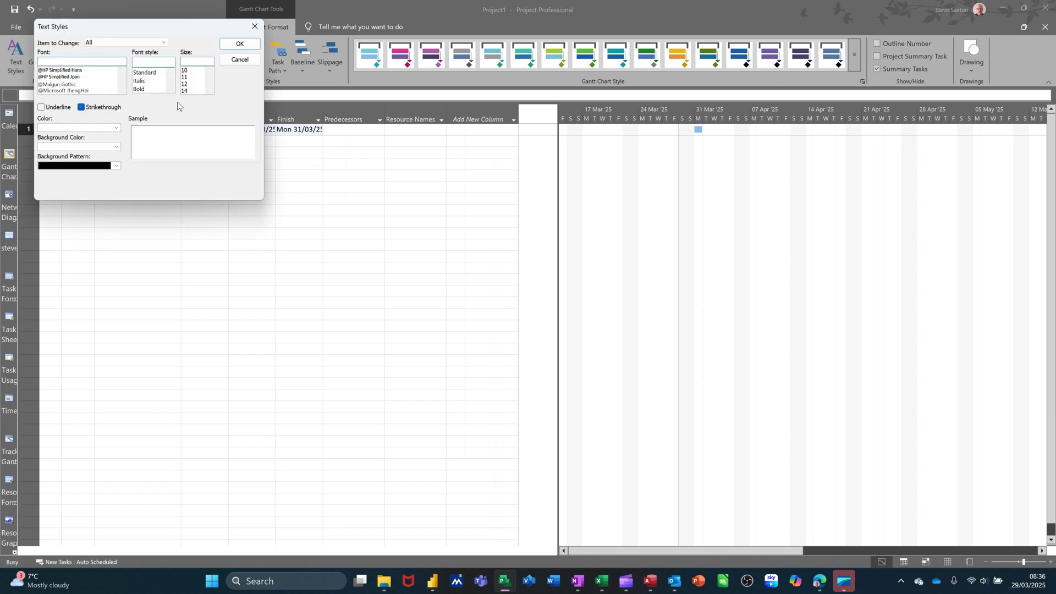
{"action": "left_click", "coordinate": [187, 91]}
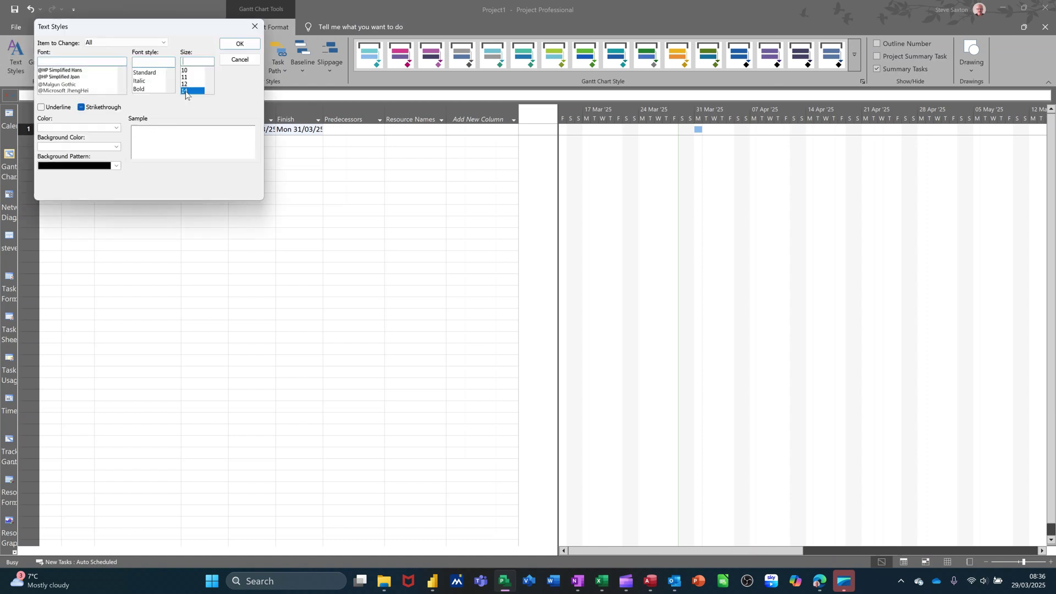
{"action": "left_click", "coordinate": [236, 44]}
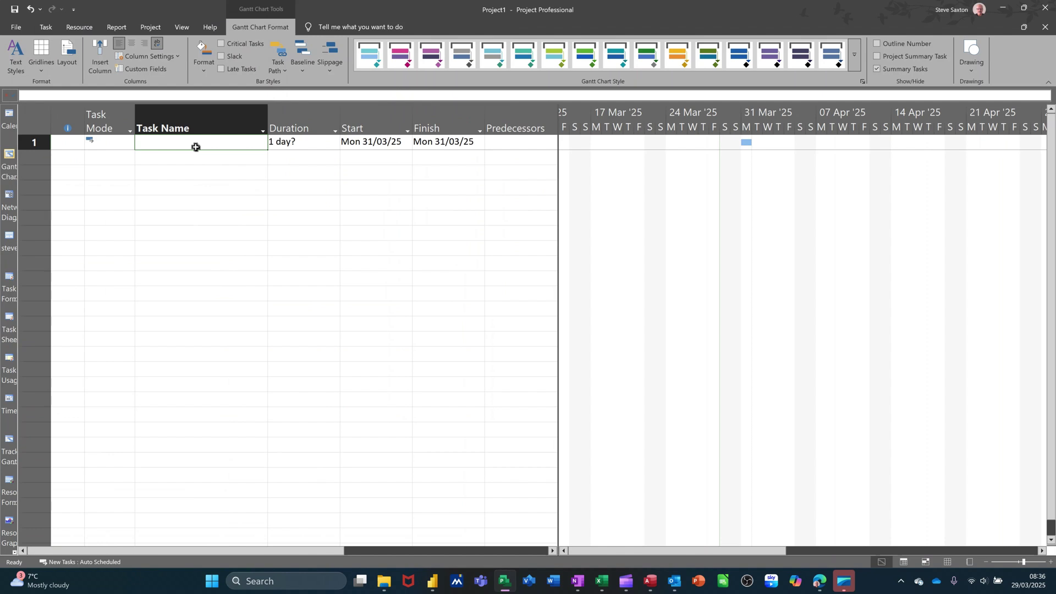
Step: Enter four tasks named Project A, Task 1, Task 2 and Task 3
{"action": "type", "text": "Project"}
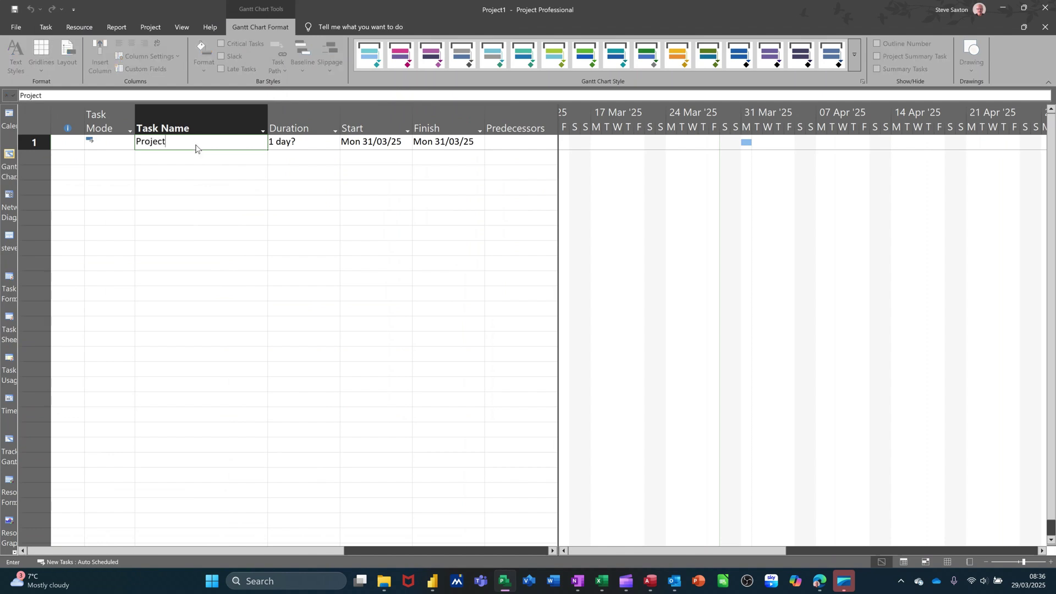
{"action": "type", "text": " A"}
{"action": "key", "text": "Return"}
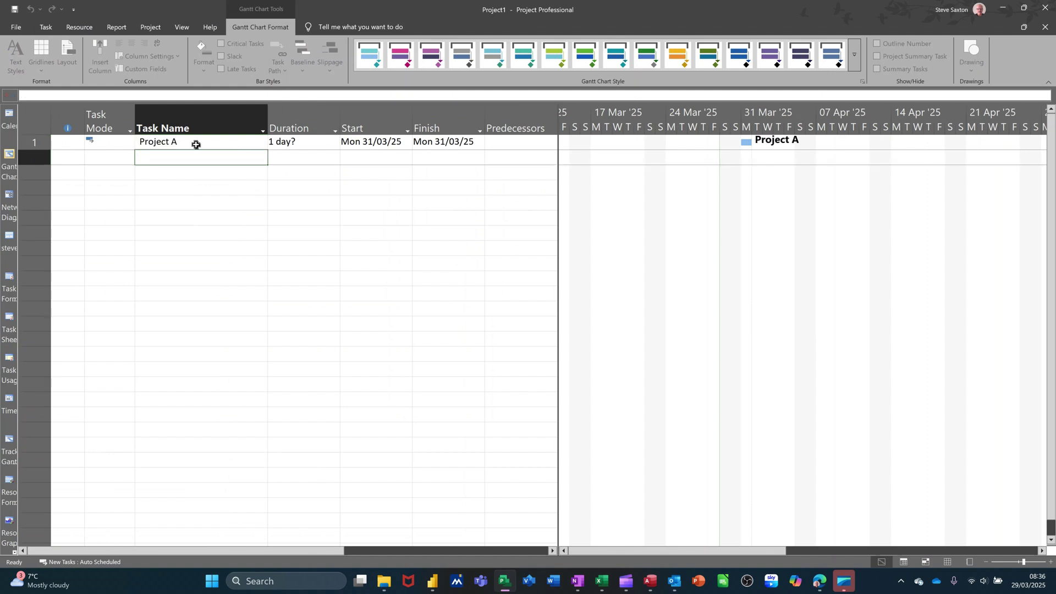
{"action": "type", "text": "Task 1"}
{"action": "key", "text": "Return"}
{"action": "type", "text": "Tas"}
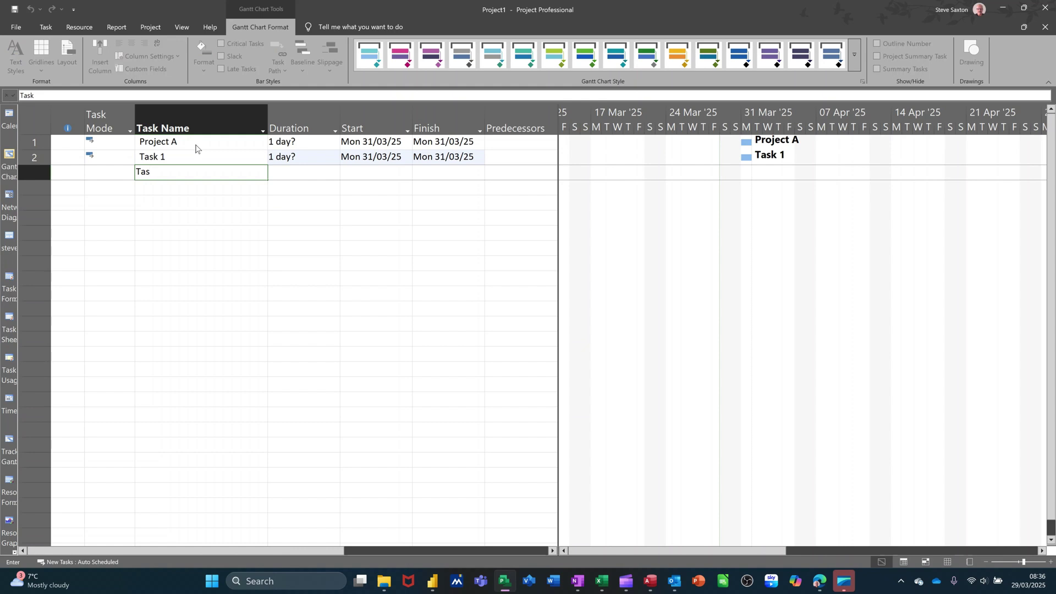
{"action": "type", "text": "k 2"}
{"action": "key", "text": "Return"}
{"action": "type", "text": "Task 3"}
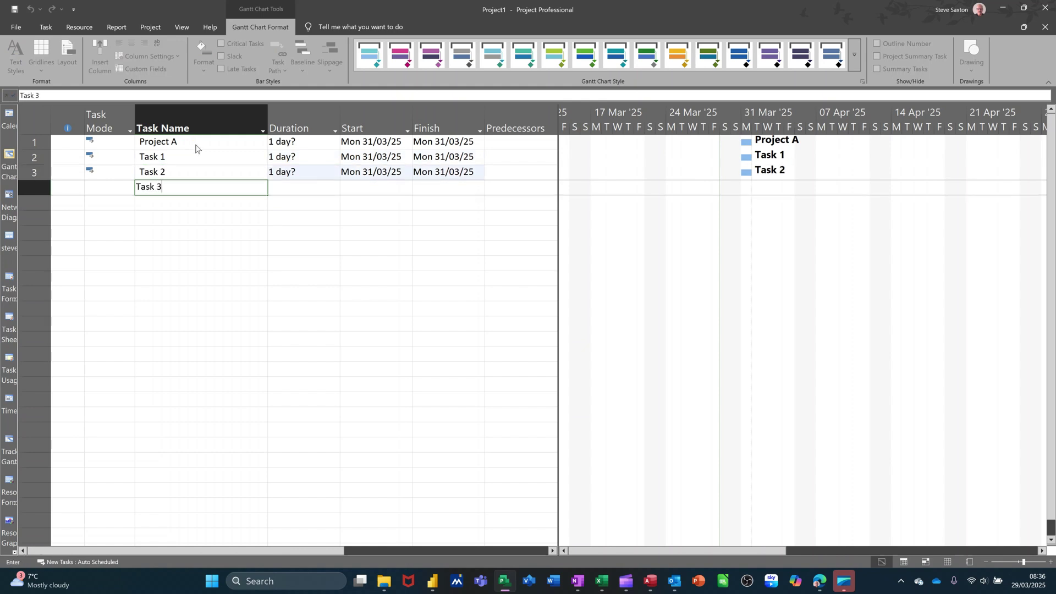
{"action": "key", "text": "Return"}
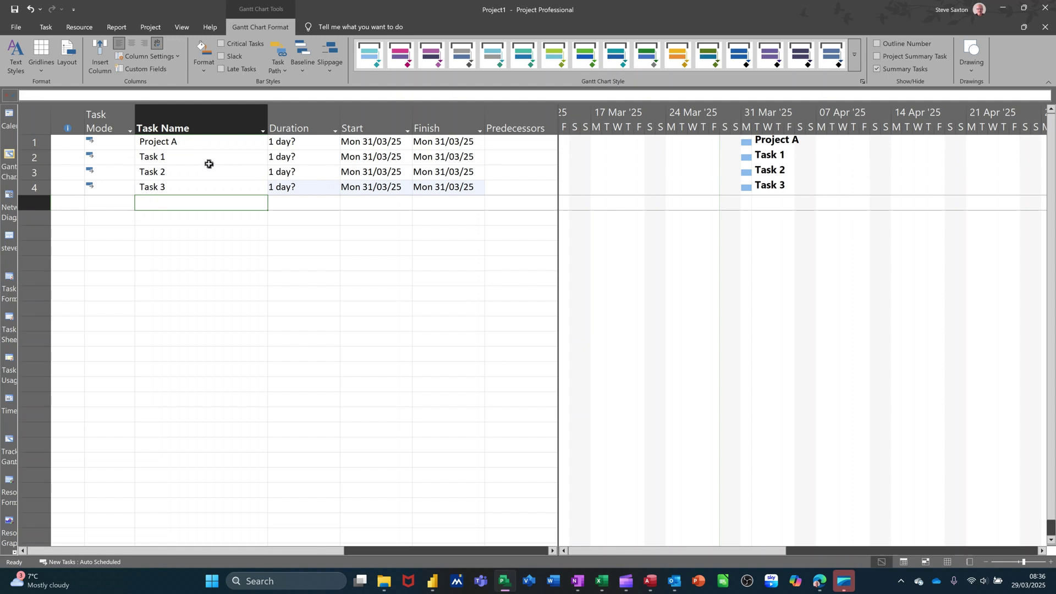
Step: Link Task 1, Task 2 and Task 3 in sequence and set their durations to 2, 3 and 4 days
{"action": "left_click_drag", "start_coordinate": [209, 161], "coordinate": [206, 181]}
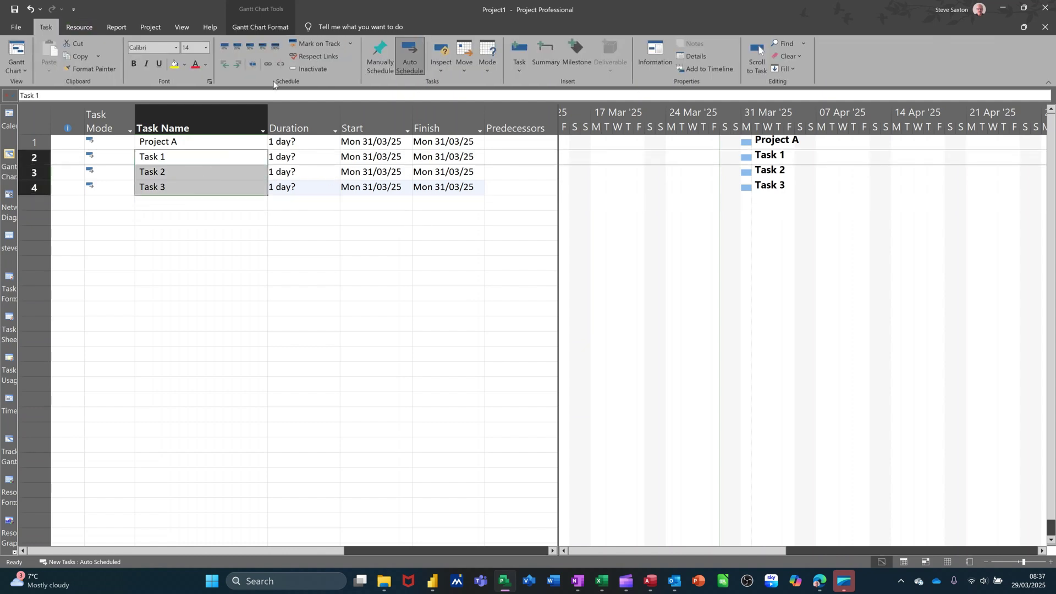
{"action": "left_click", "coordinate": [267, 65]}
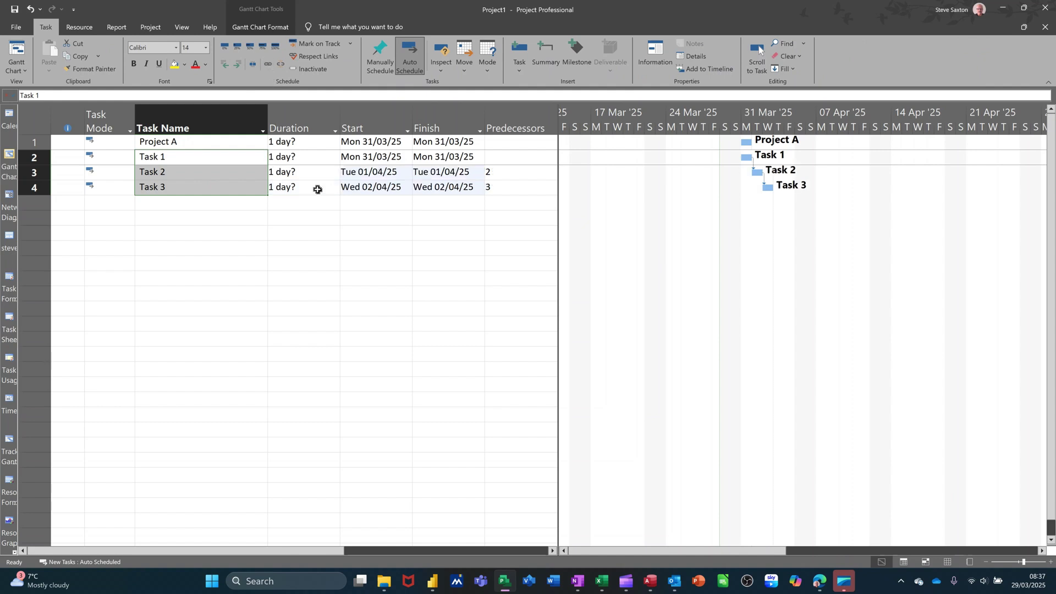
{"action": "left_click", "coordinate": [298, 163]}
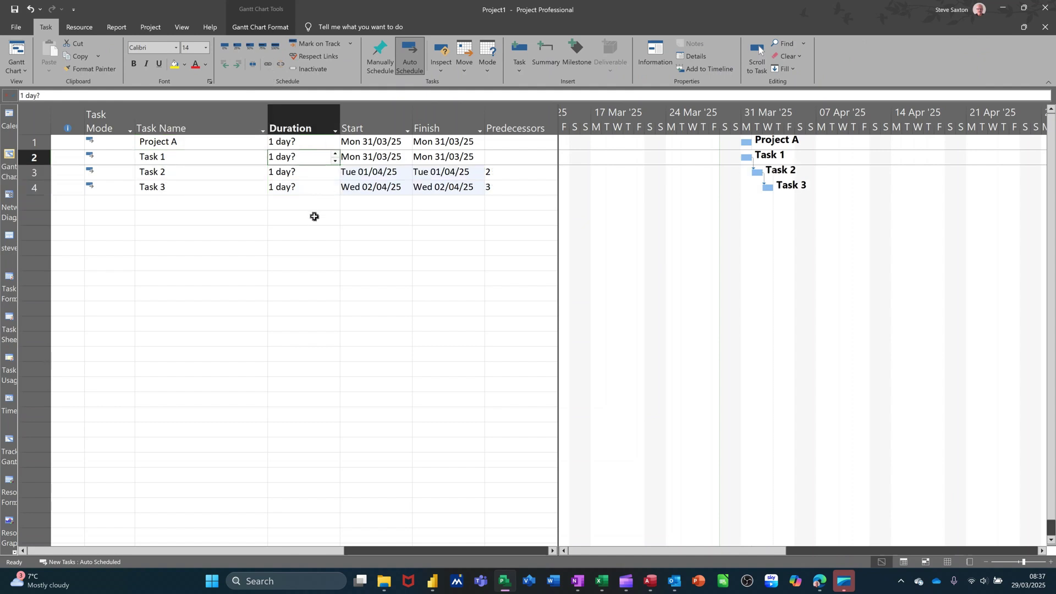
{"action": "type", "text": "2"}
{"action": "key", "text": "Return"}
{"action": "type", "text": "3"}
{"action": "key", "text": "Return"}
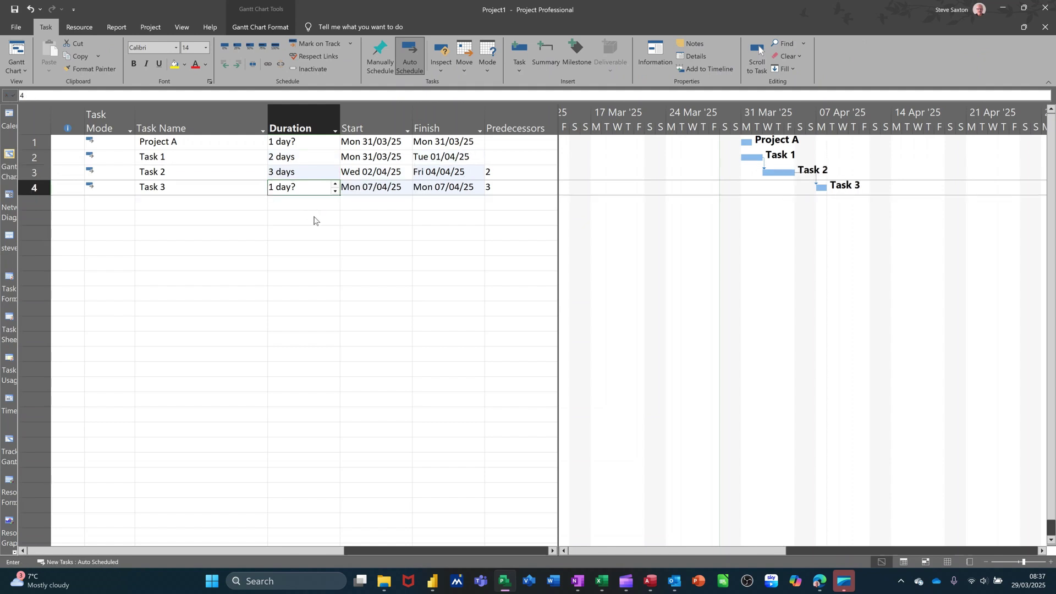
{"action": "type", "text": "4"}
{"action": "key", "text": "Return"}
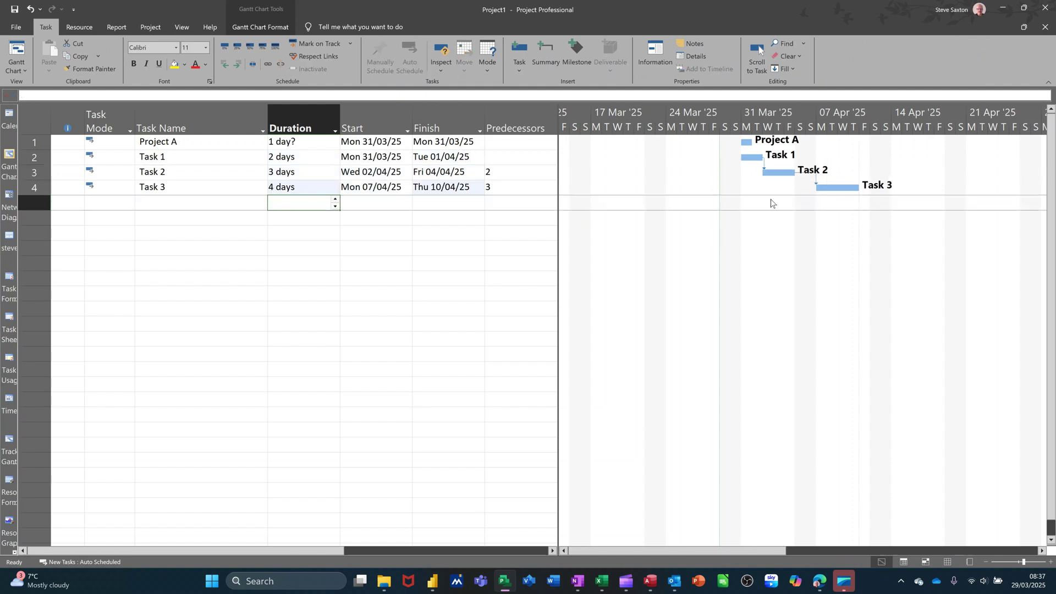
Step: Add an End of Phase milestone below Task 3 with a duration of 0 days and predecessor 4
{"action": "left_click", "coordinate": [201, 208]}
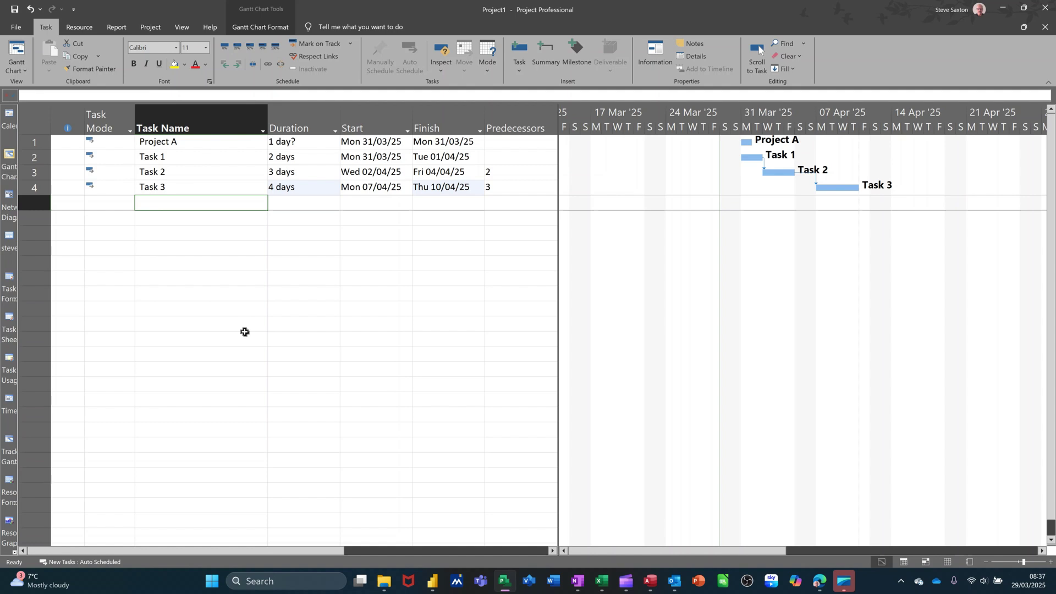
{"action": "type", "text": "End of Phase"}
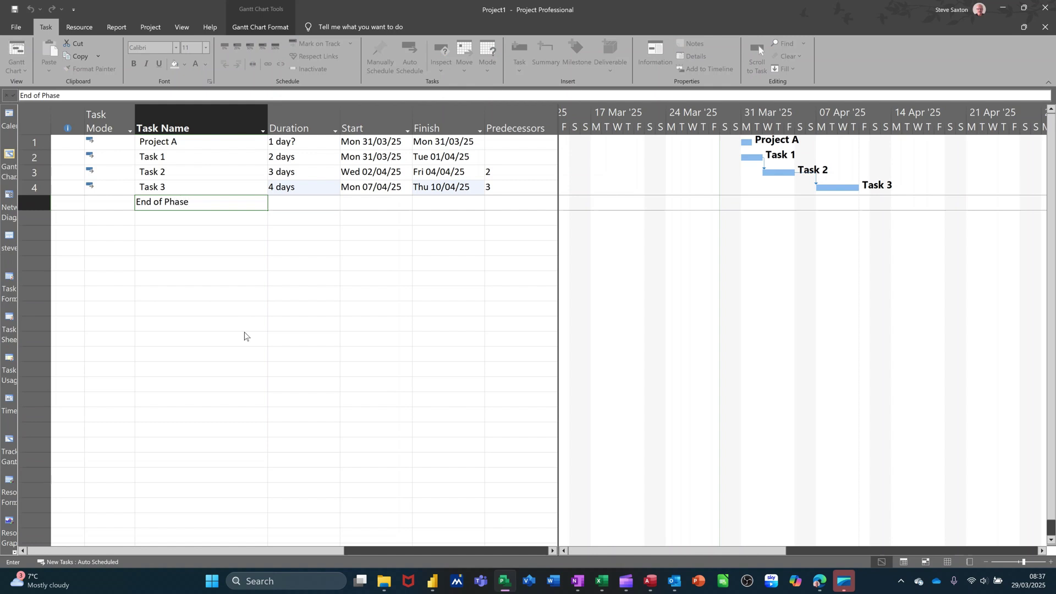
{"action": "key", "text": "Tab"}
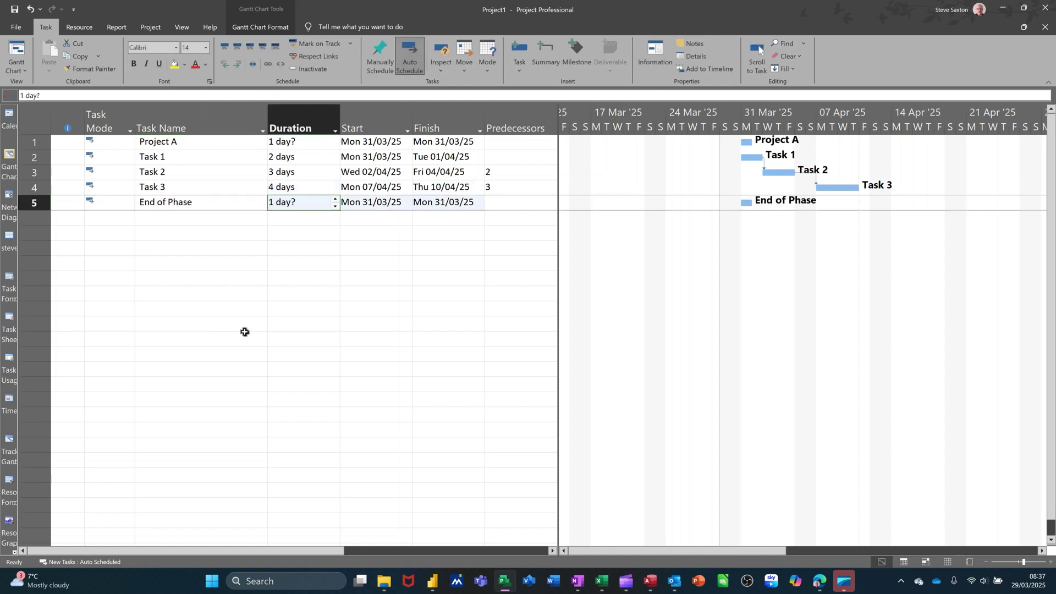
{"action": "type", "text": "0 days"}
{"action": "key", "text": "Tab"}
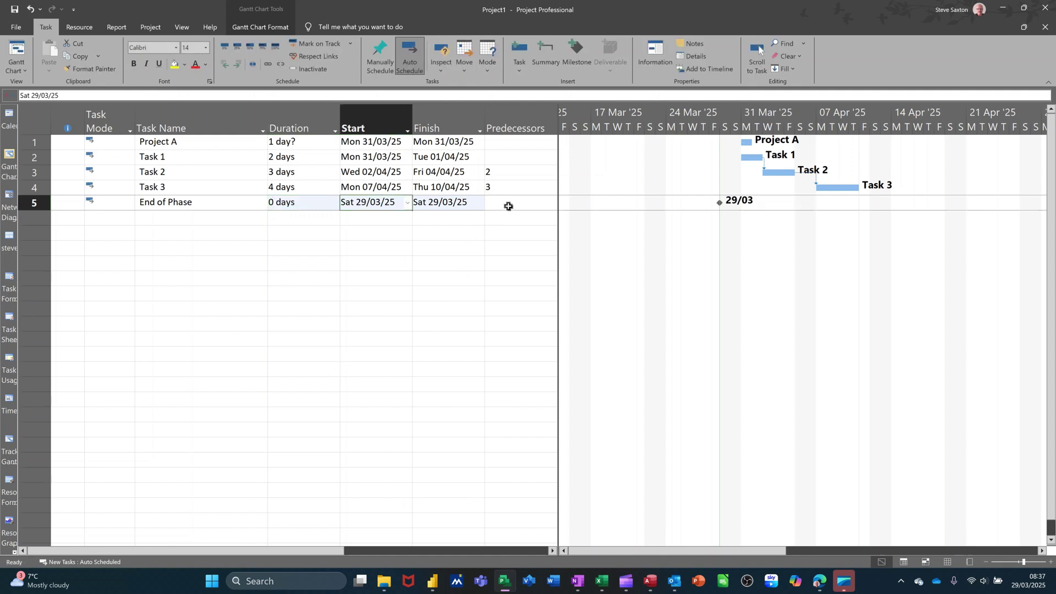
{"action": "left_click", "coordinate": [508, 207]}
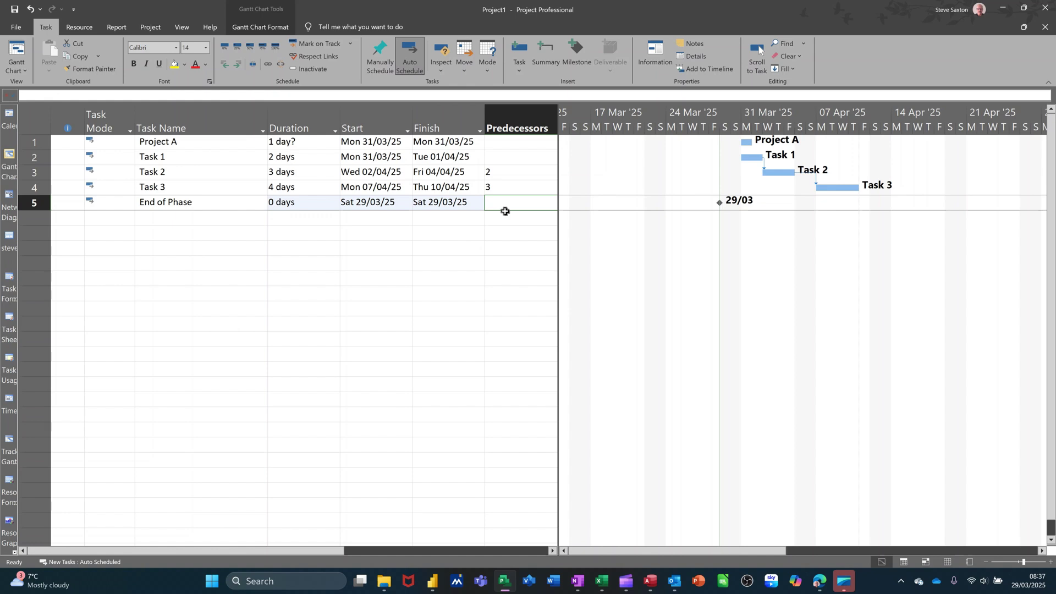
{"action": "type", "text": "4"}
{"action": "left_click", "coordinate": [420, 231]}
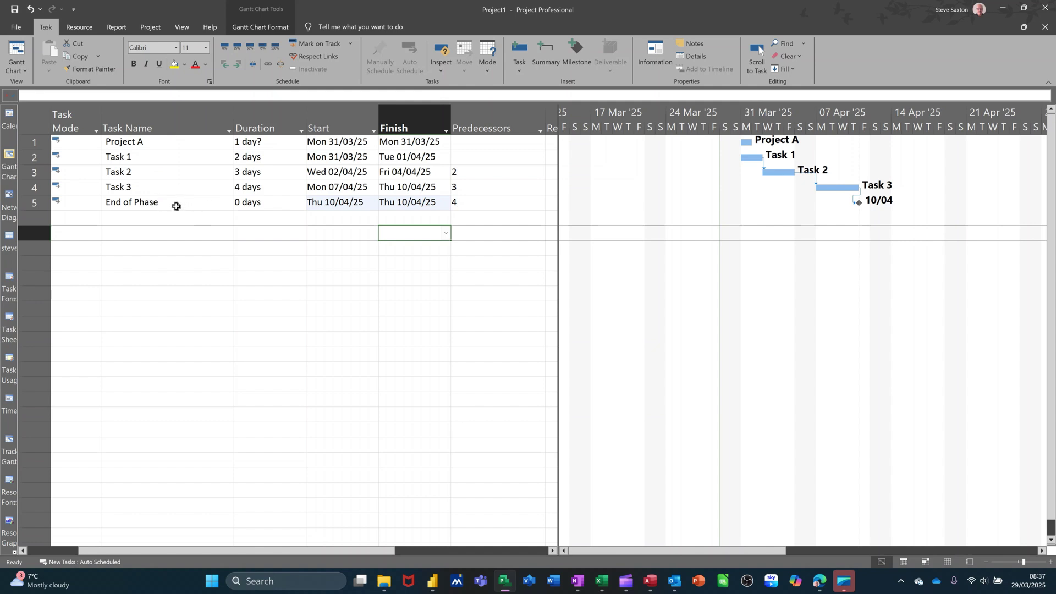
Step: Apply a Must Finish On constraint dated Thu 10/04/2025 to End of Phase and check its constraint indicator
{"action": "left_click", "coordinate": [177, 206]}
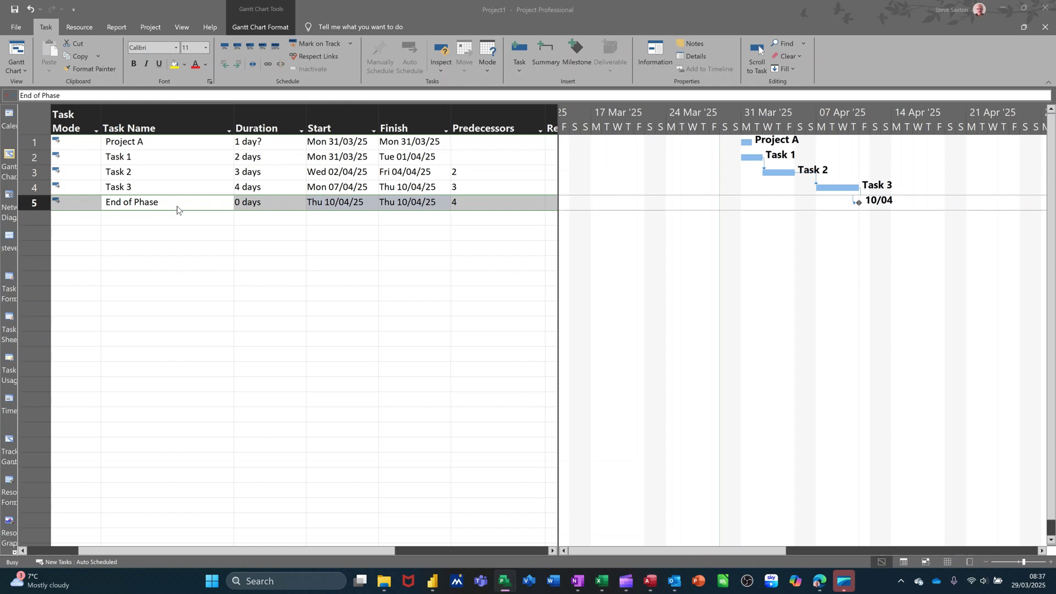
{"action": "double_click", "coordinate": [177, 206]}
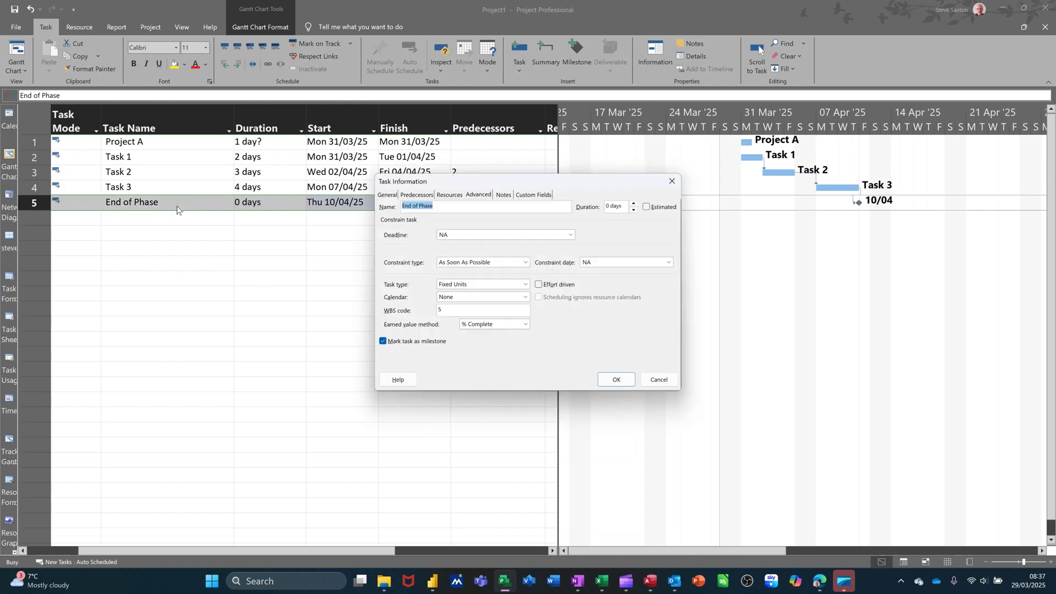
{"action": "left_click", "coordinate": [482, 198]}
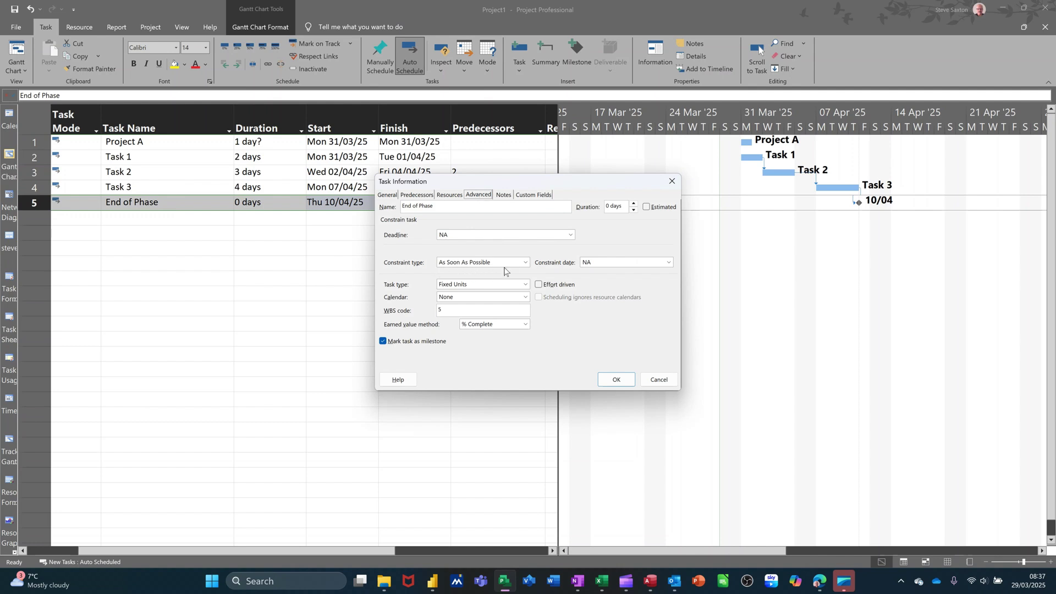
{"action": "left_click", "coordinate": [525, 263]}
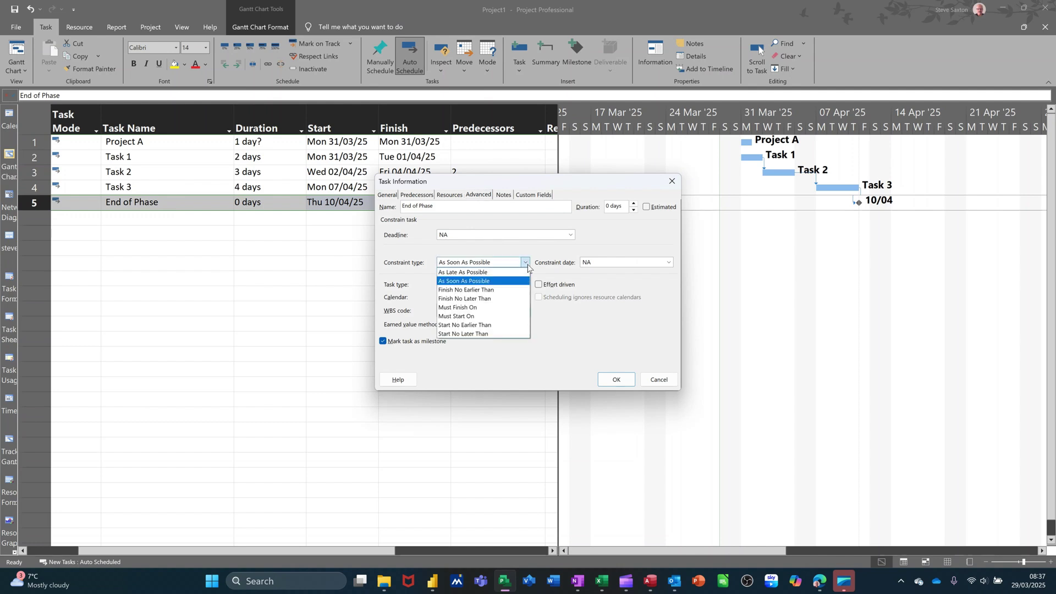
{"action": "left_click", "coordinate": [476, 308]}
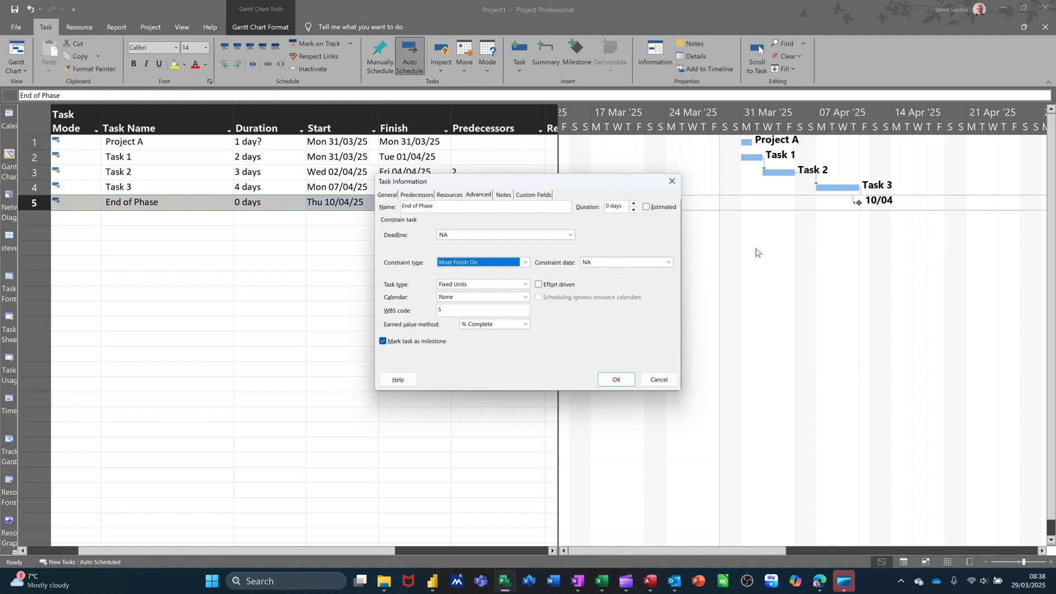
{"action": "left_click", "coordinate": [670, 263]}
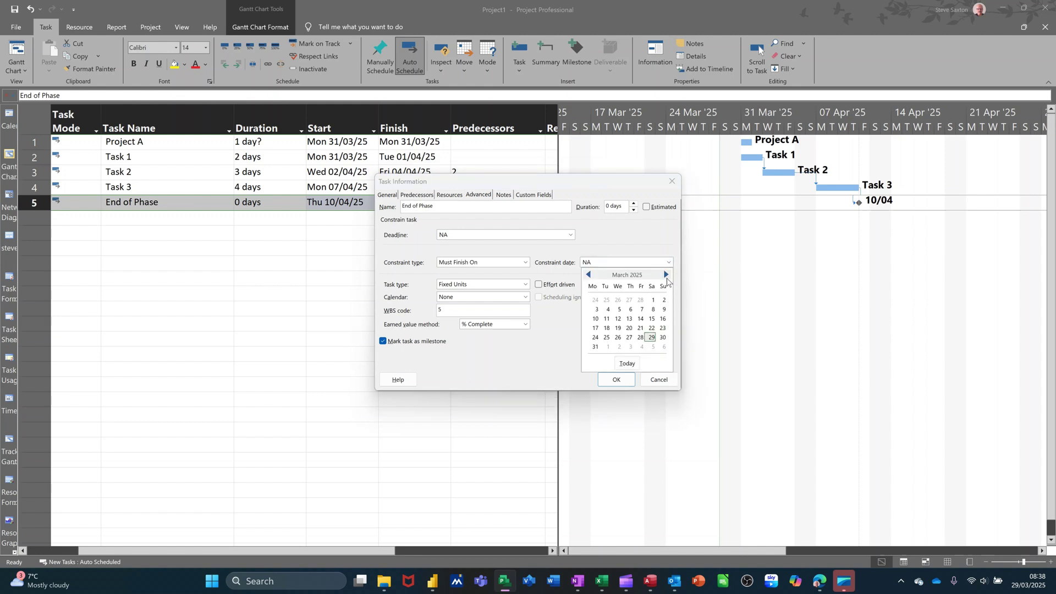
{"action": "left_click", "coordinate": [666, 277]}
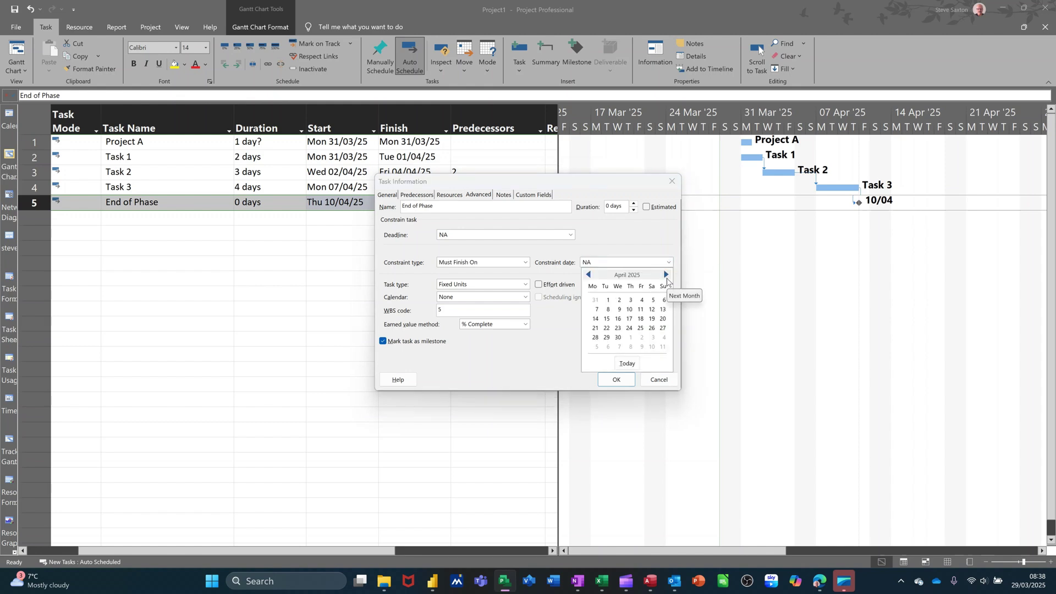
{"action": "left_click", "coordinate": [630, 310]}
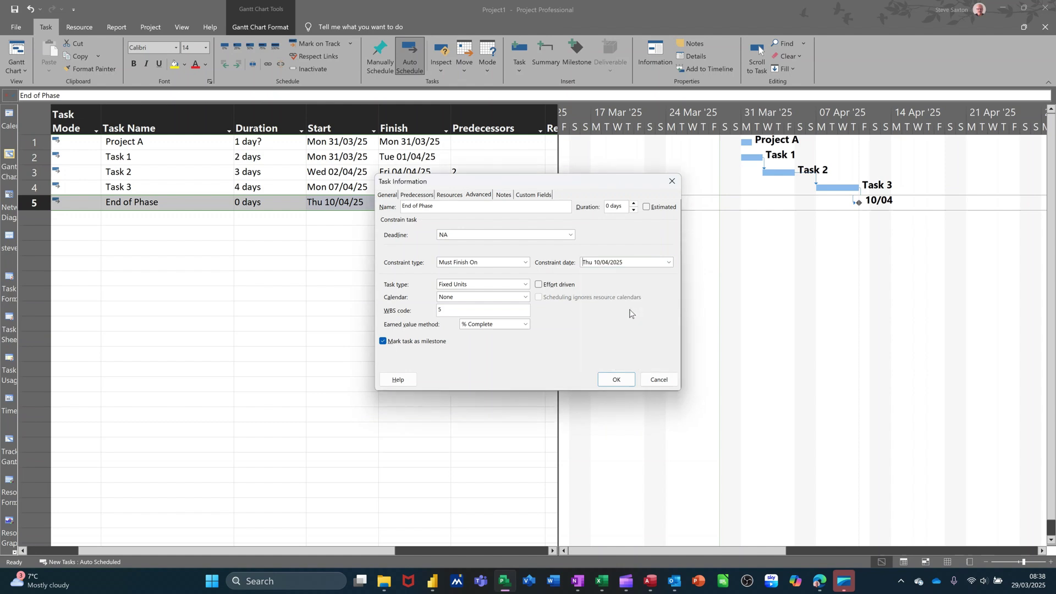
{"action": "left_click", "coordinate": [612, 384]}
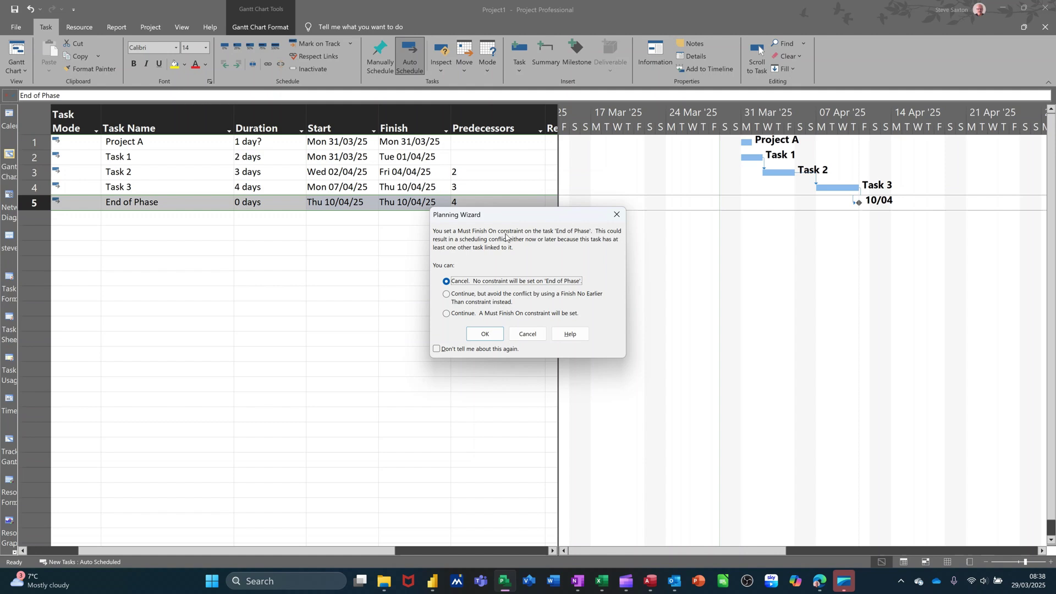
{"action": "left_click", "coordinate": [447, 314]}
{"action": "left_click", "coordinate": [479, 336]}
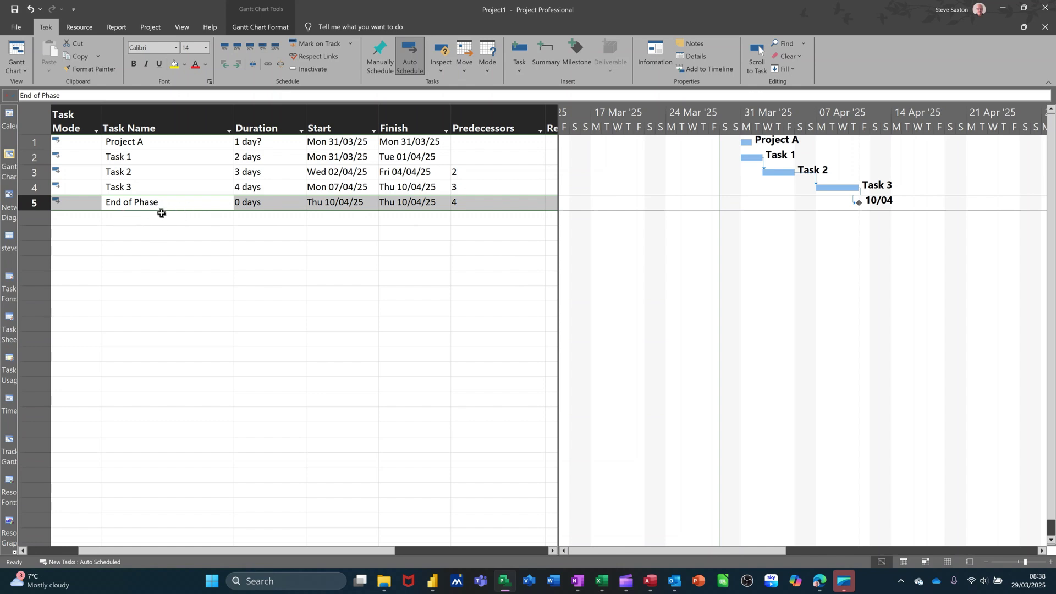
{"action": "left_click_drag", "start_coordinate": [225, 550], "coordinate": [174, 550]}
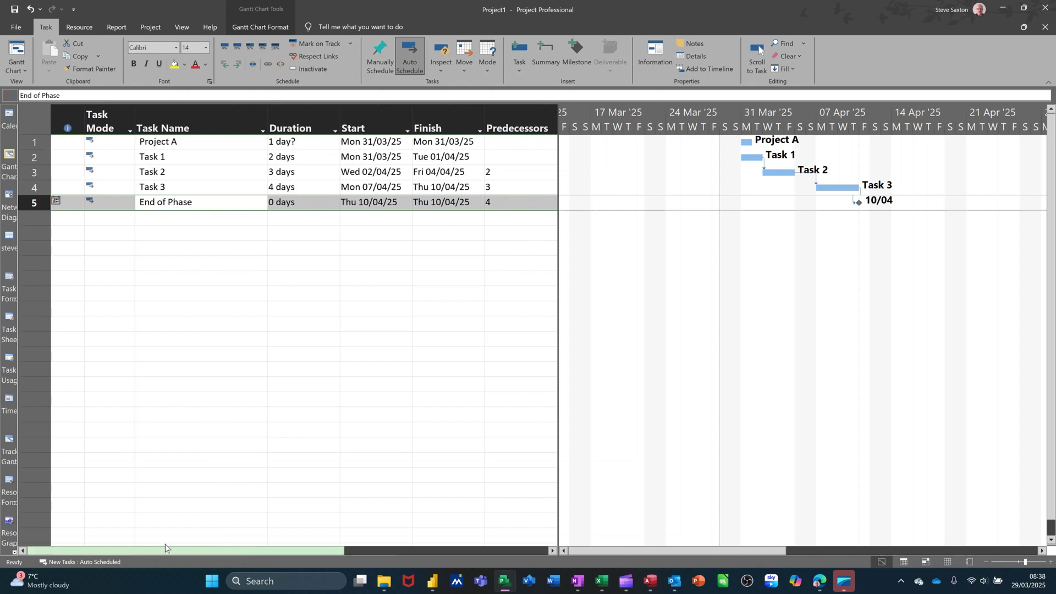
{"action": "mouse_move", "coordinate": [57, 203]}
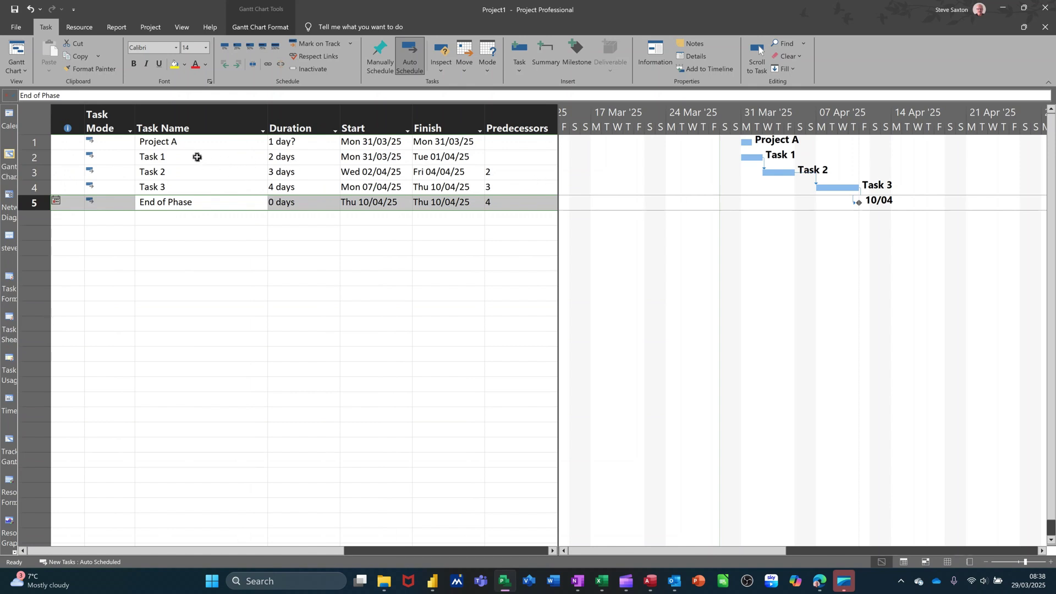
Step: Indent Task 1, Task 2, Task 3 and End of Phase as subtasks of Project A
{"action": "left_click_drag", "start_coordinate": [195, 157], "coordinate": [196, 199]}
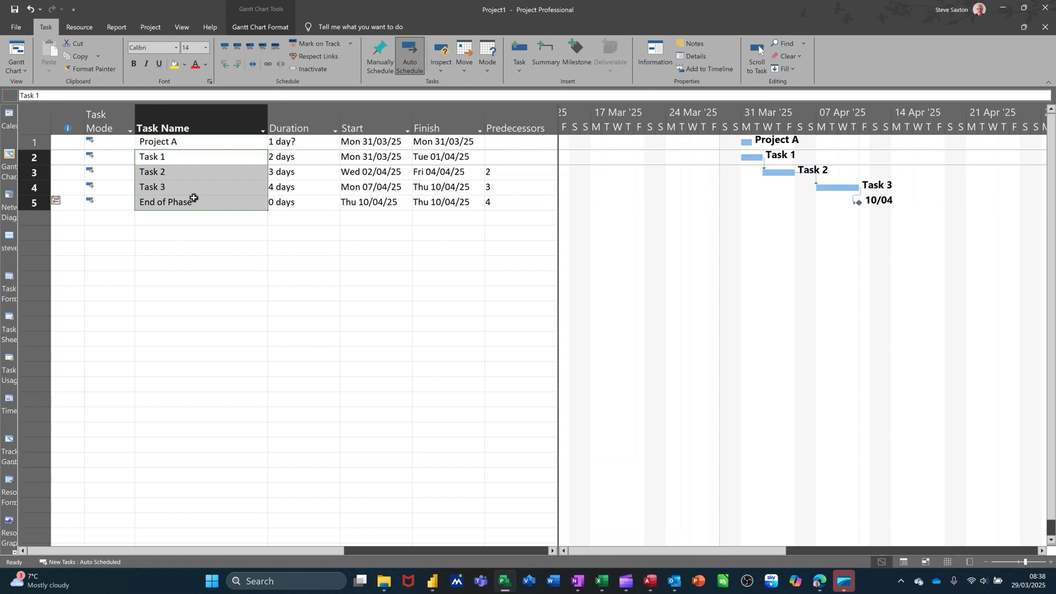
{"action": "left_click", "coordinate": [239, 70]}
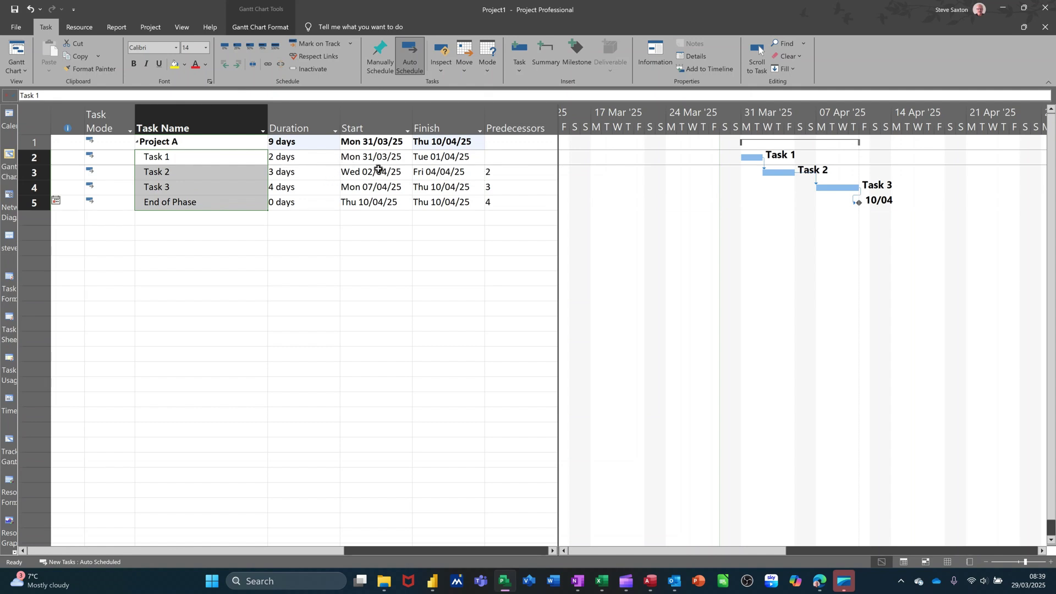
{"action": "left_click", "coordinate": [394, 160]}
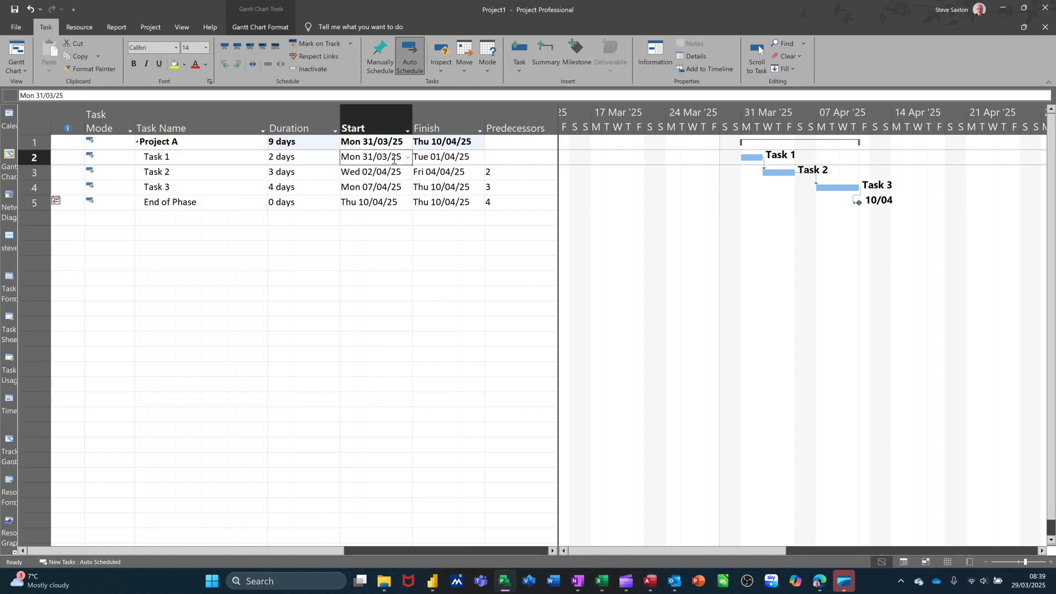
Step: Try to set Task 1's start date to Tue 01/04/25, choosing to avoid the scheduling conflict
{"action": "left_click", "coordinate": [407, 159]}
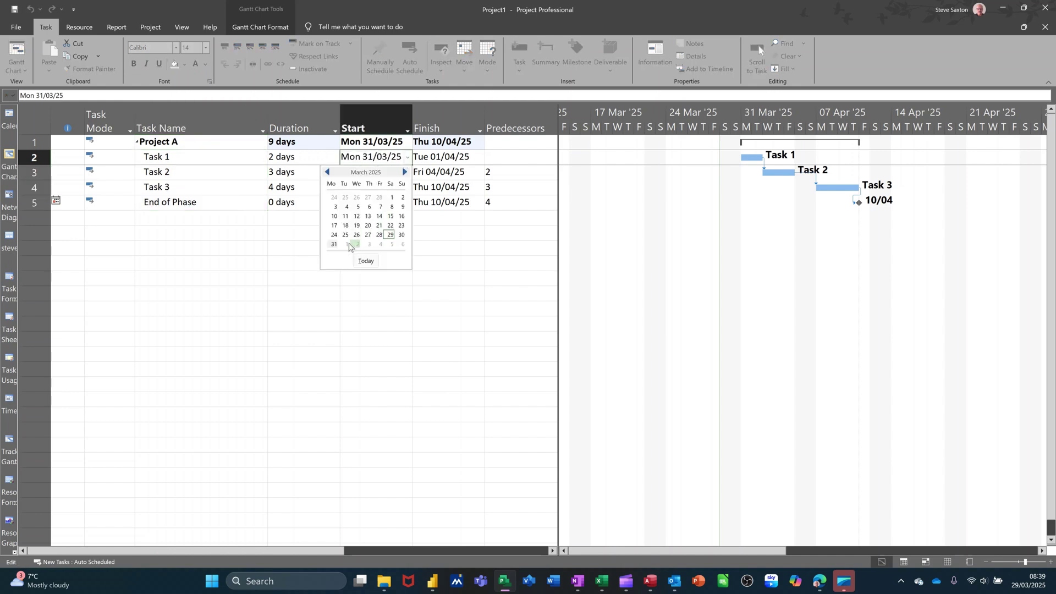
{"action": "left_click", "coordinate": [346, 244]}
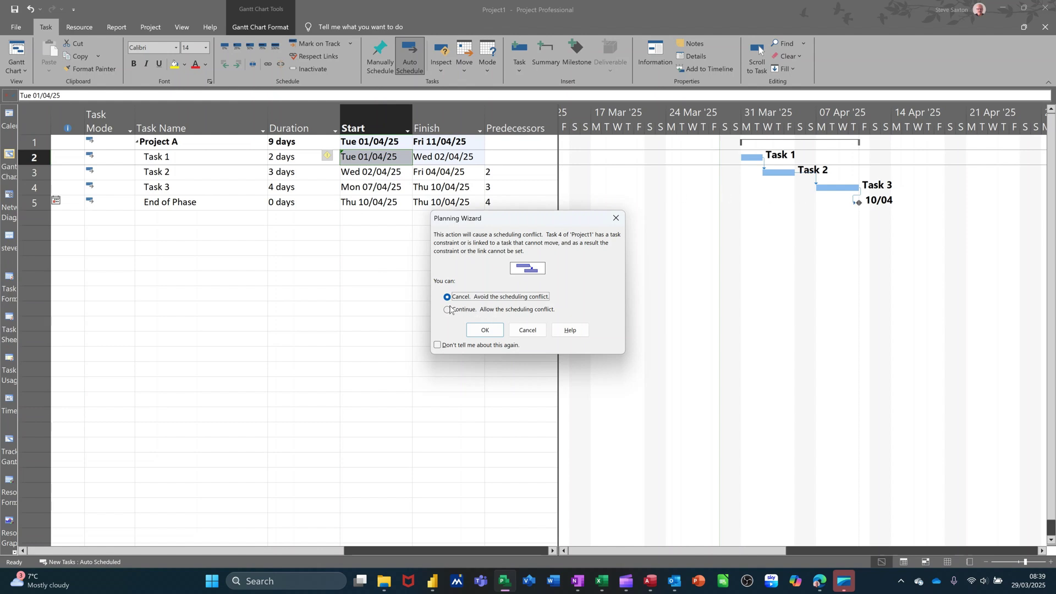
{"action": "left_click", "coordinate": [482, 330]}
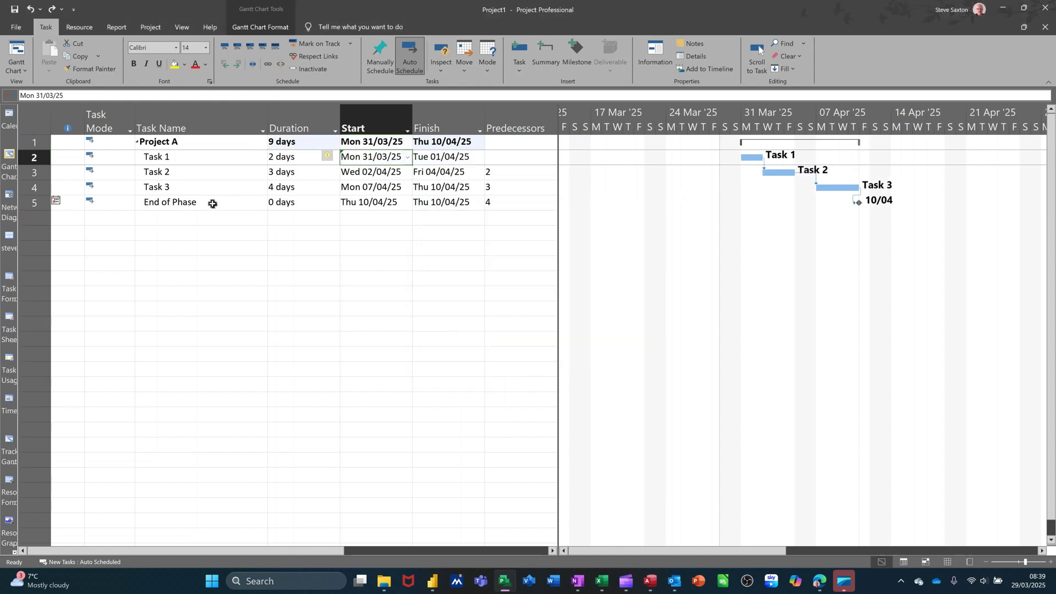
Step: Change End of Phase's constraint type to As Soon As Possible and clear its constraint date
{"action": "left_click", "coordinate": [212, 202]}
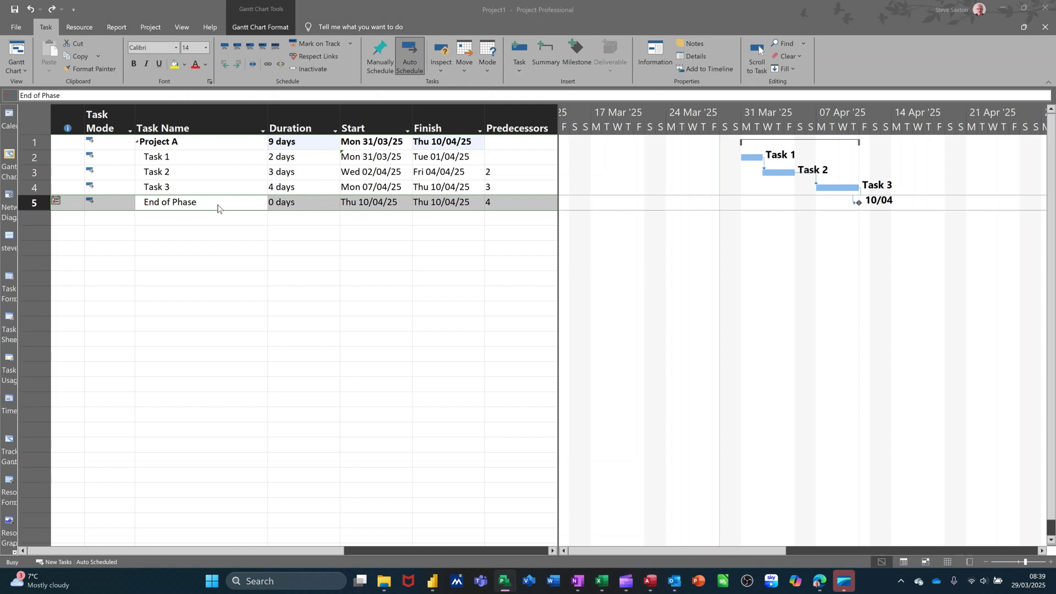
{"action": "double_click", "coordinate": [217, 207]}
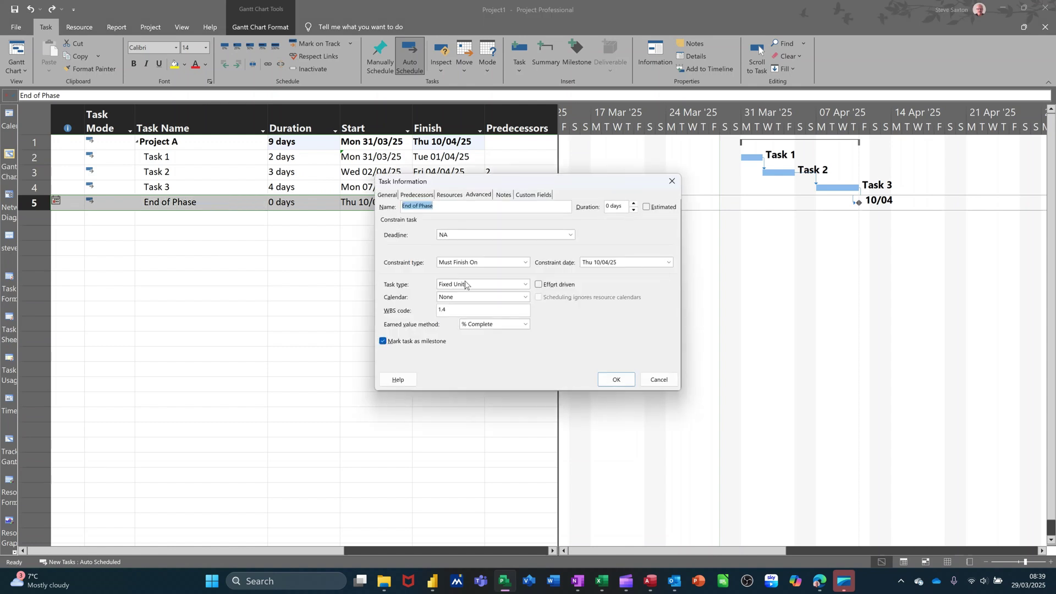
{"action": "left_click", "coordinate": [525, 264]}
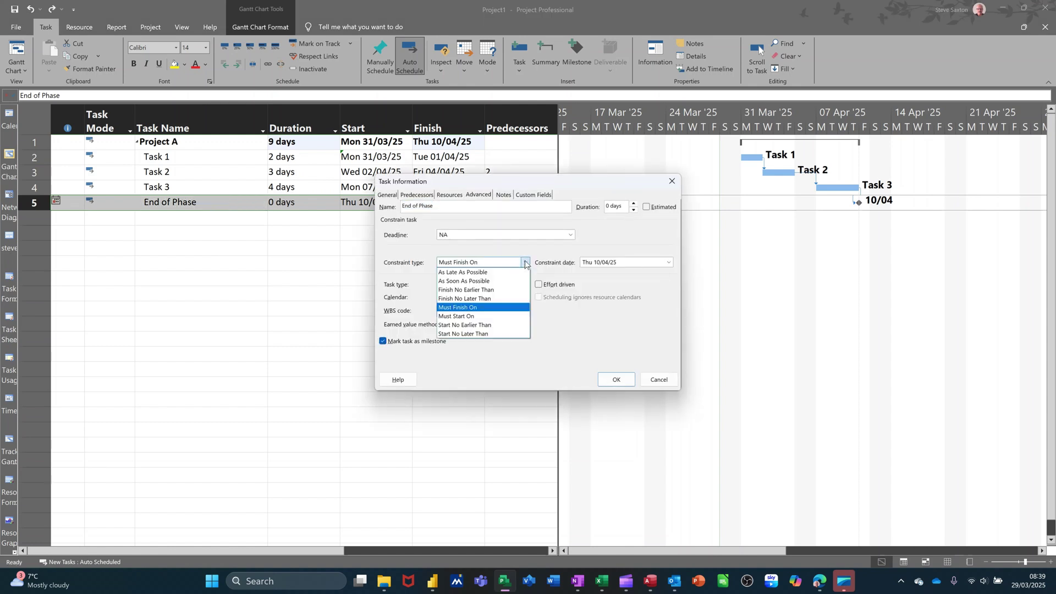
{"action": "left_click", "coordinate": [462, 282]}
{"action": "left_click", "coordinate": [632, 263]}
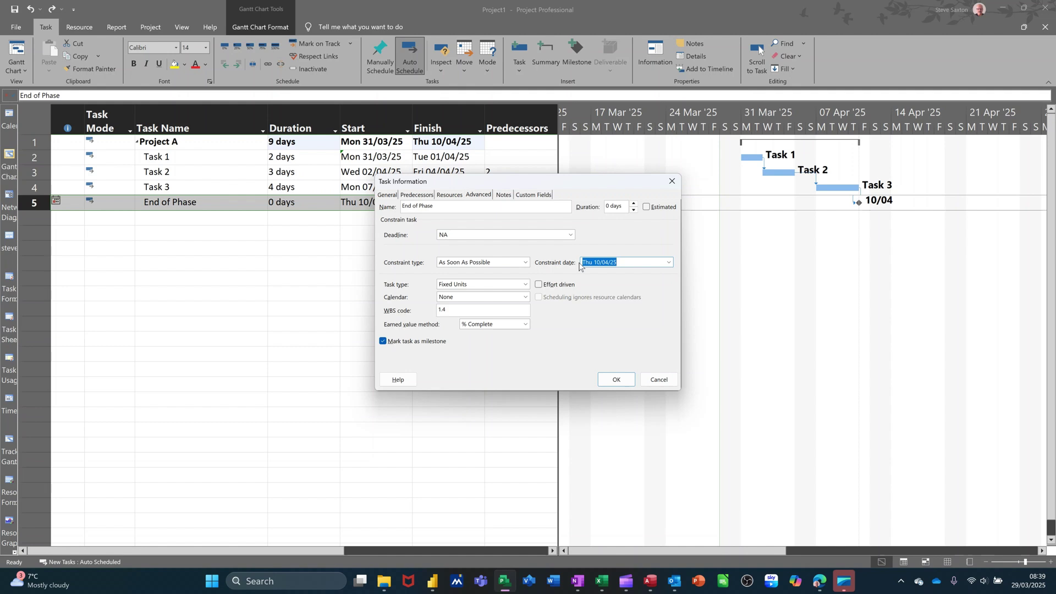
{"action": "key", "text": "Delete"}
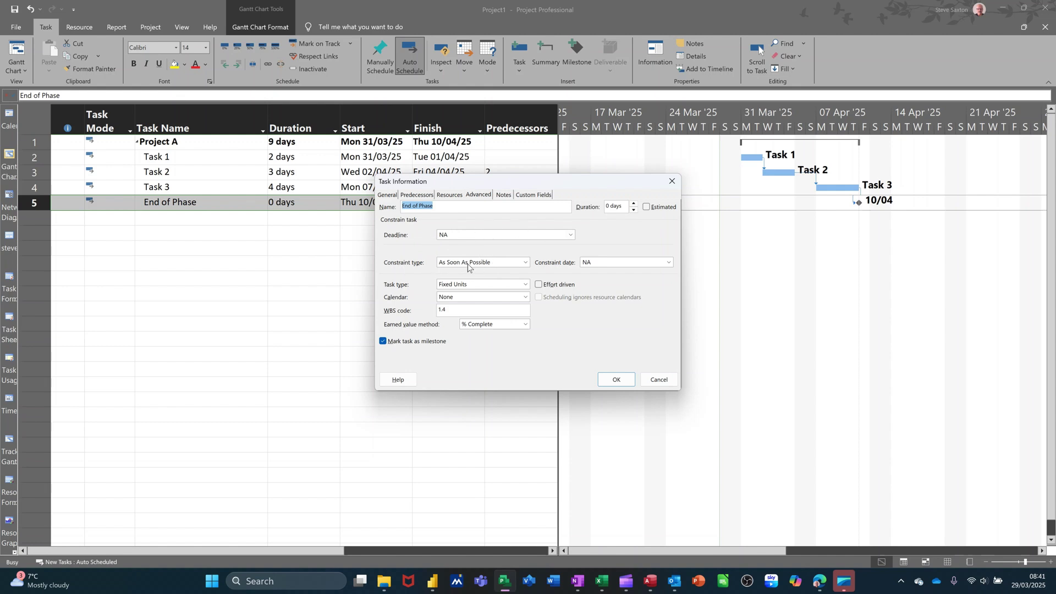
Step: Set a deadline of 14/04/2025 for the End of Phase milestone
{"action": "left_click", "coordinate": [571, 236]}
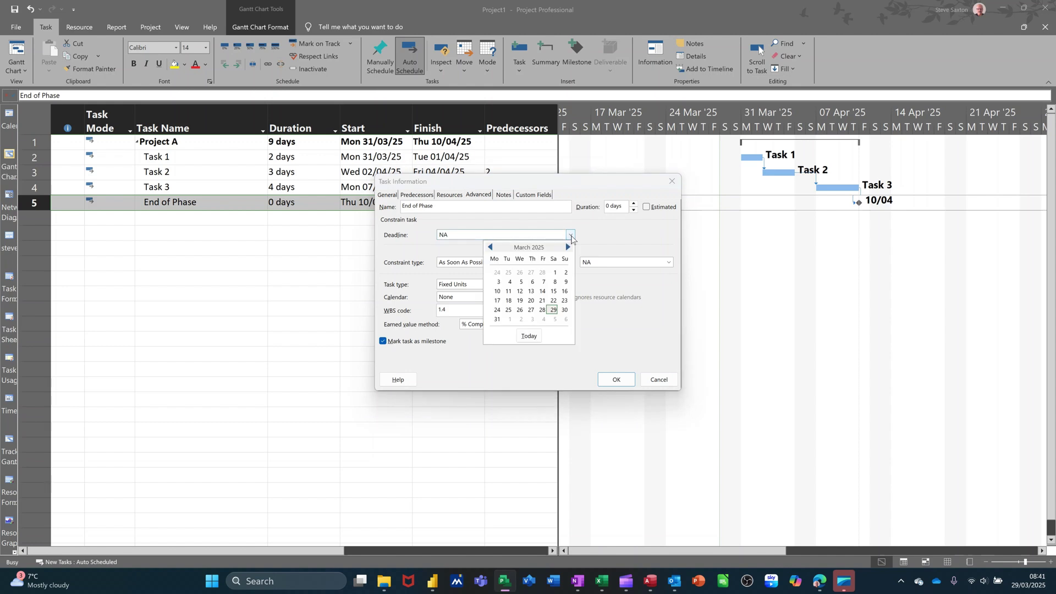
{"action": "left_click", "coordinate": [568, 248]}
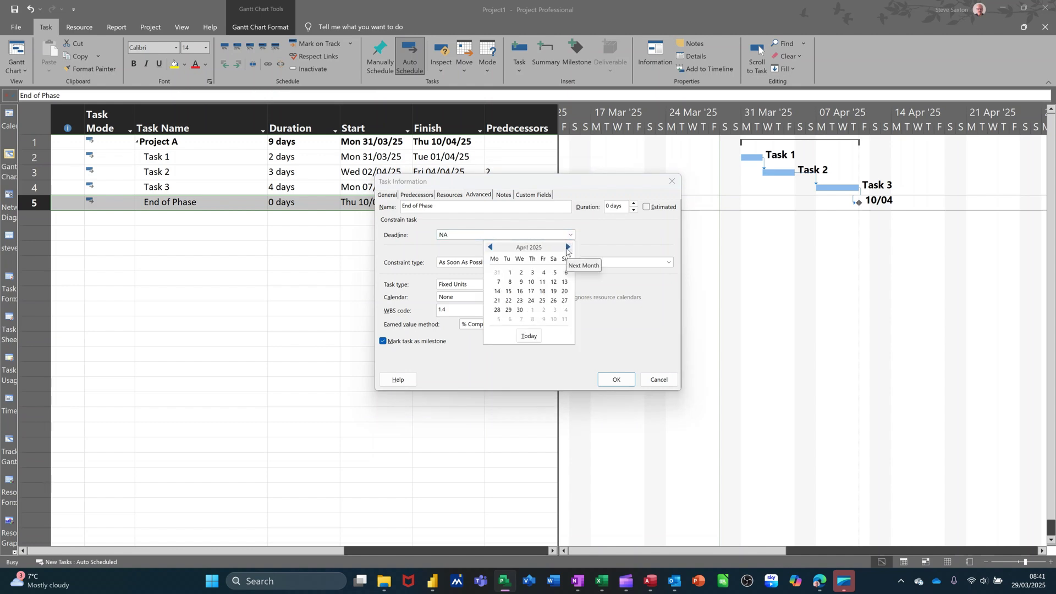
{"action": "left_click", "coordinate": [498, 293]}
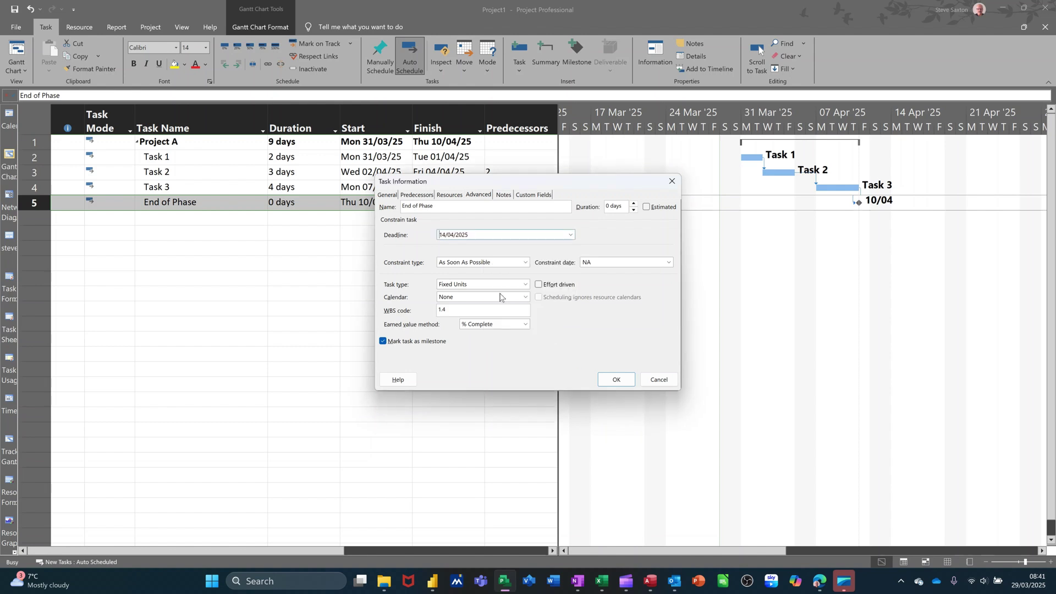
{"action": "left_click", "coordinate": [614, 383]}
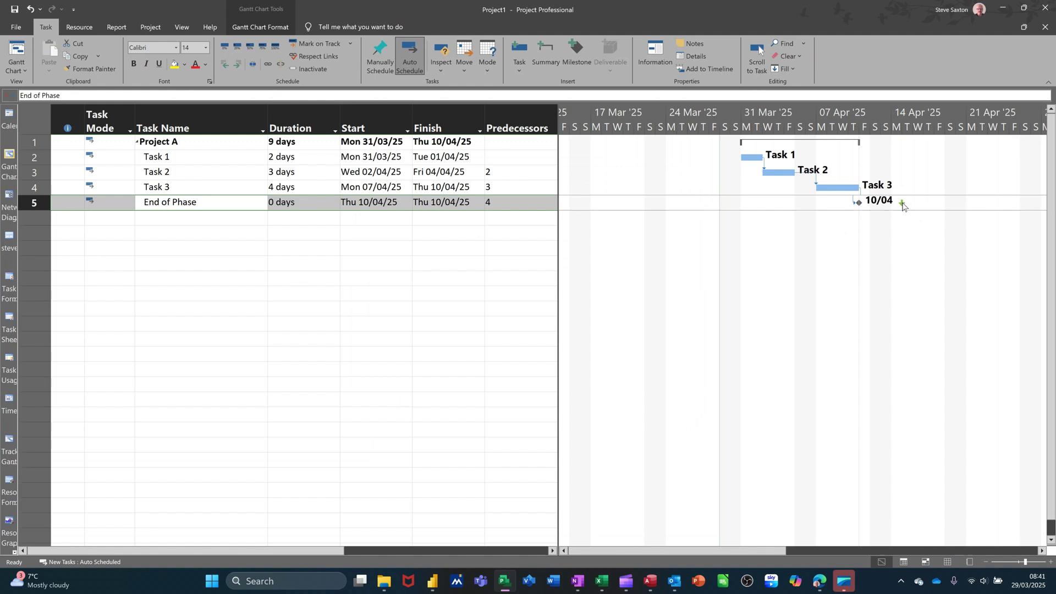
Step: Move End of Phase's deadline marker in the Gantt chart to Tue 08/04/25 and check the milestone's indicator
{"action": "left_click_drag", "start_coordinate": [902, 202], "coordinate": [836, 203]}
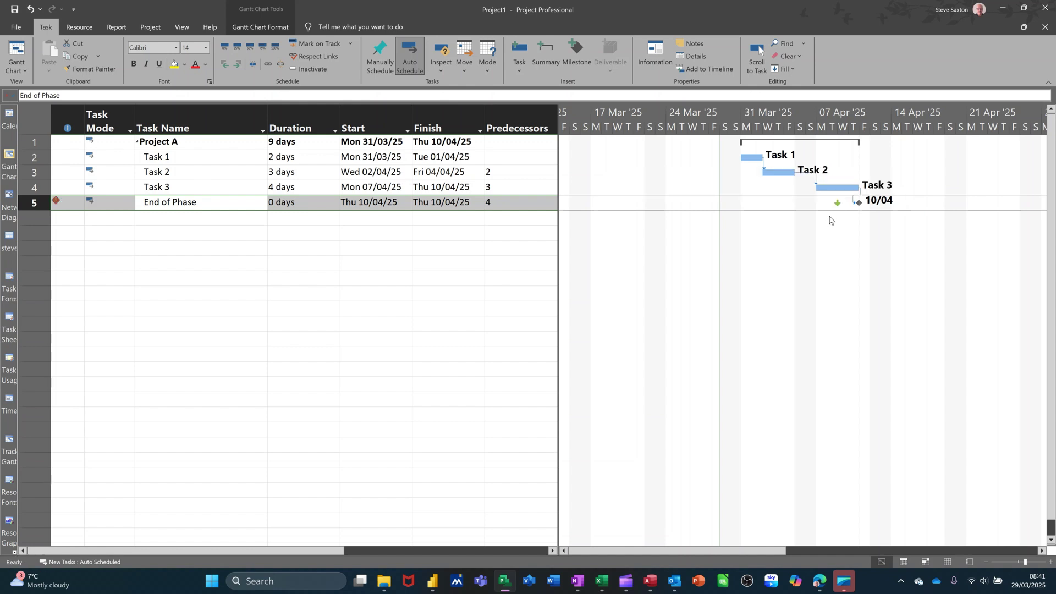
{"action": "left_click", "coordinate": [61, 217]}
{"action": "mouse_move", "coordinate": [67, 200]}
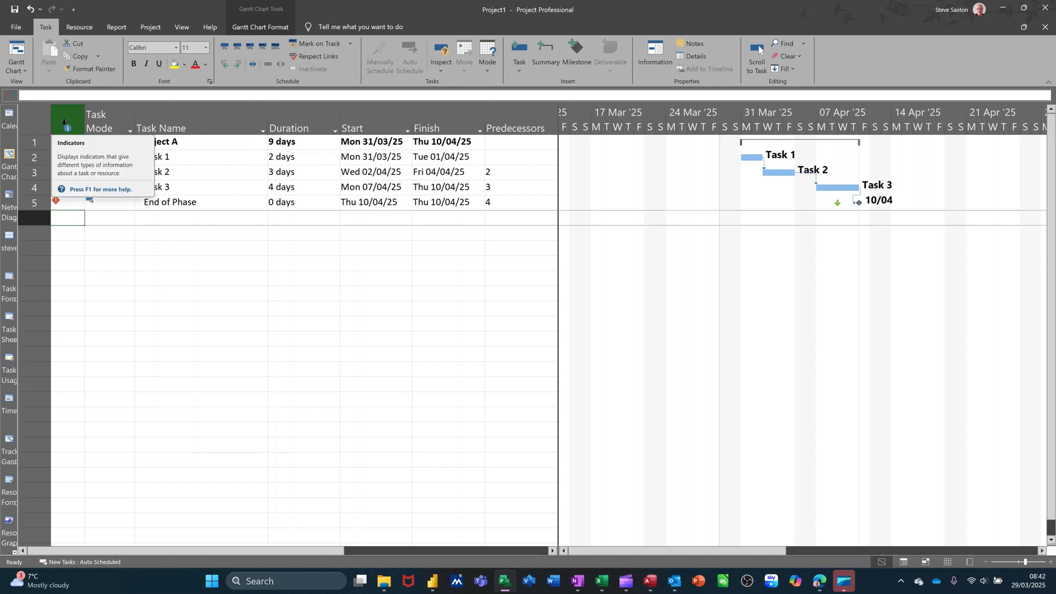
Step: Switch the Gantt view's table to Cost and back to Entry
{"action": "left_click", "coordinate": [184, 28]}
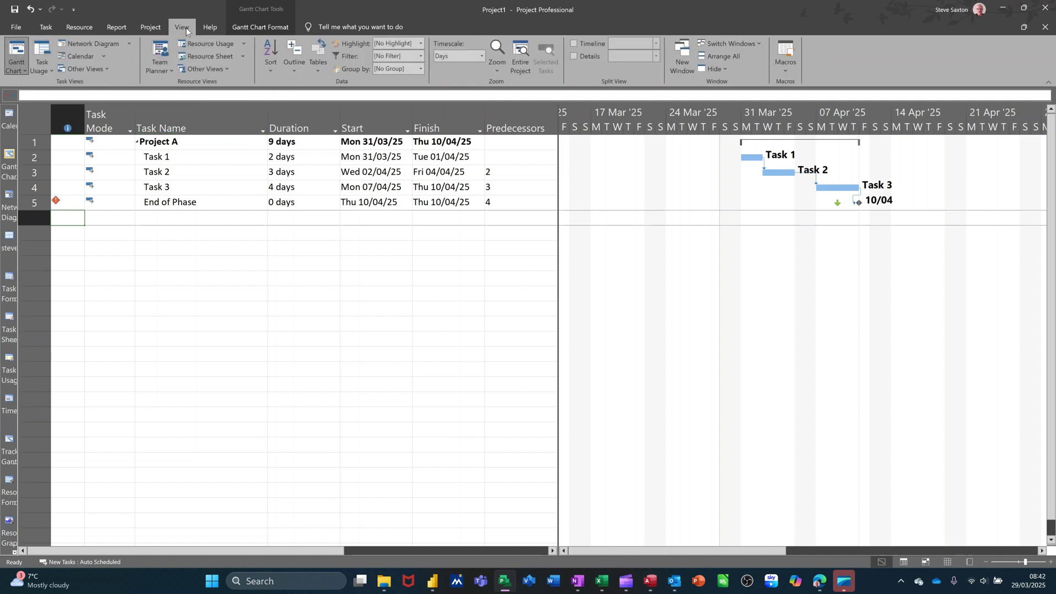
{"action": "left_click", "coordinate": [316, 68]}
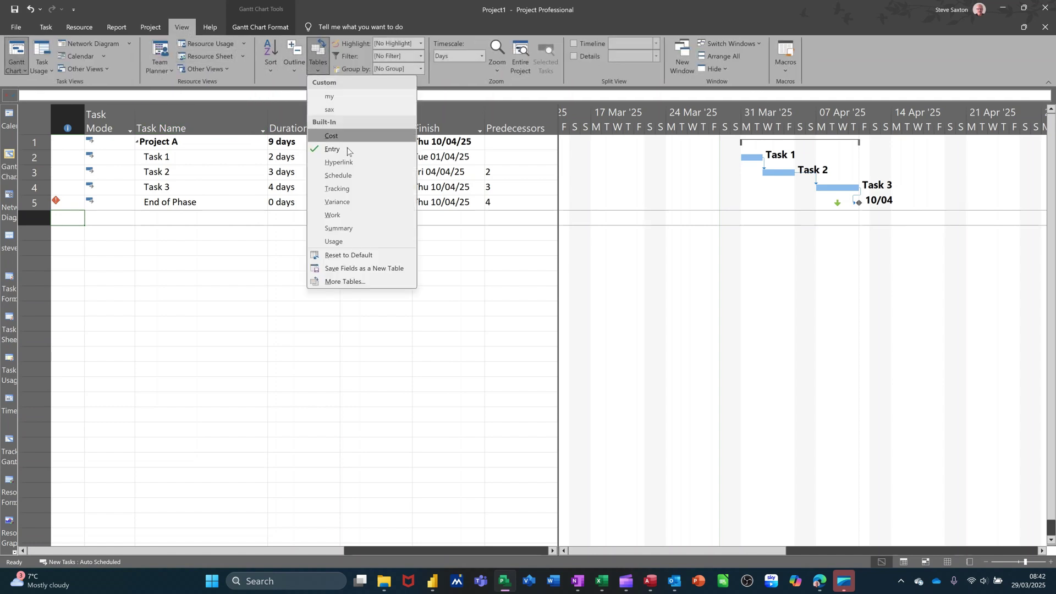
{"action": "left_click", "coordinate": [331, 136]}
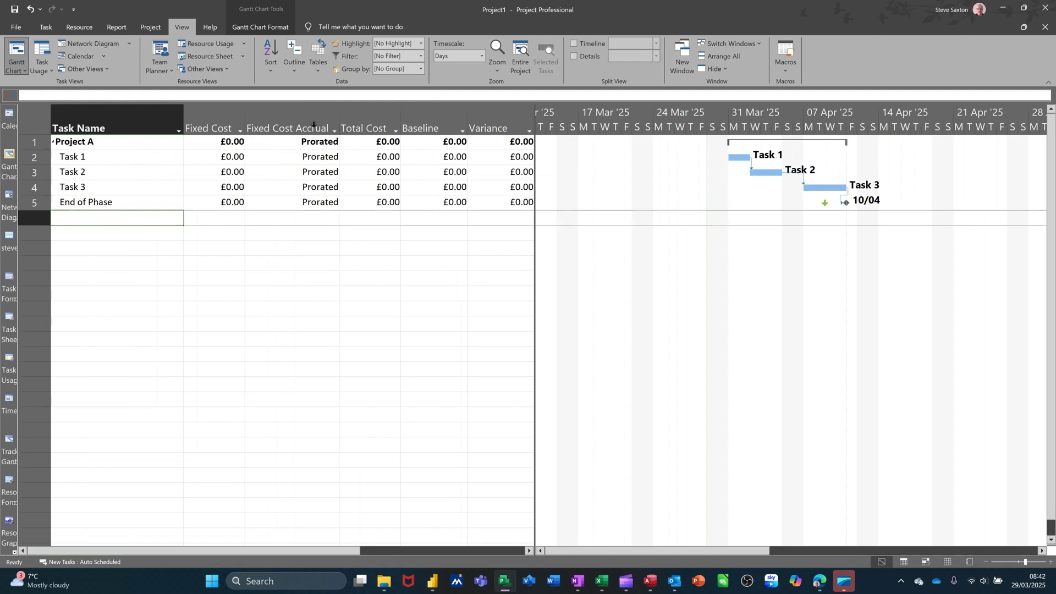
{"action": "left_click", "coordinate": [315, 68]}
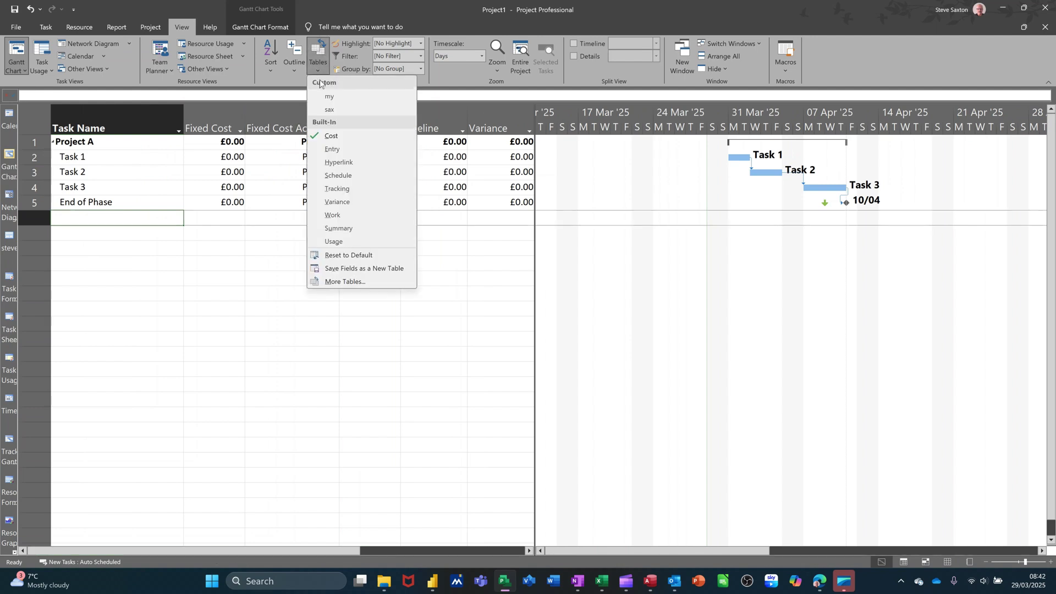
{"action": "left_click", "coordinate": [330, 150]}
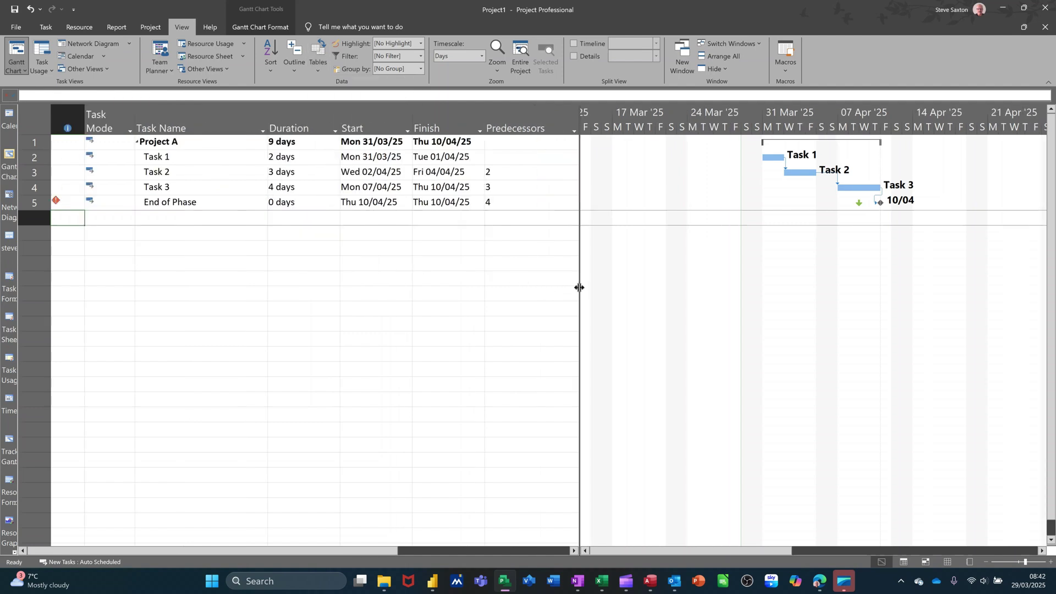
Step: Widen the table area beside the Gantt chart and add a Deadline column after Resource Names
{"action": "left_click_drag", "start_coordinate": [579, 287], "coordinate": [703, 288]}
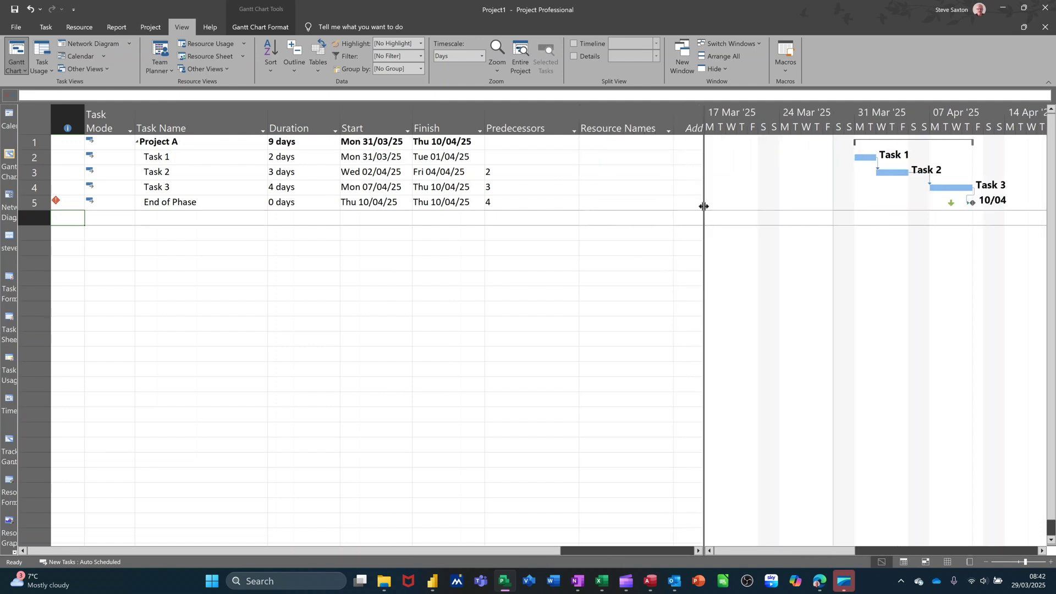
{"action": "left_click_drag", "start_coordinate": [704, 207], "coordinate": [772, 212]}
{"action": "left_click", "coordinate": [686, 124]}
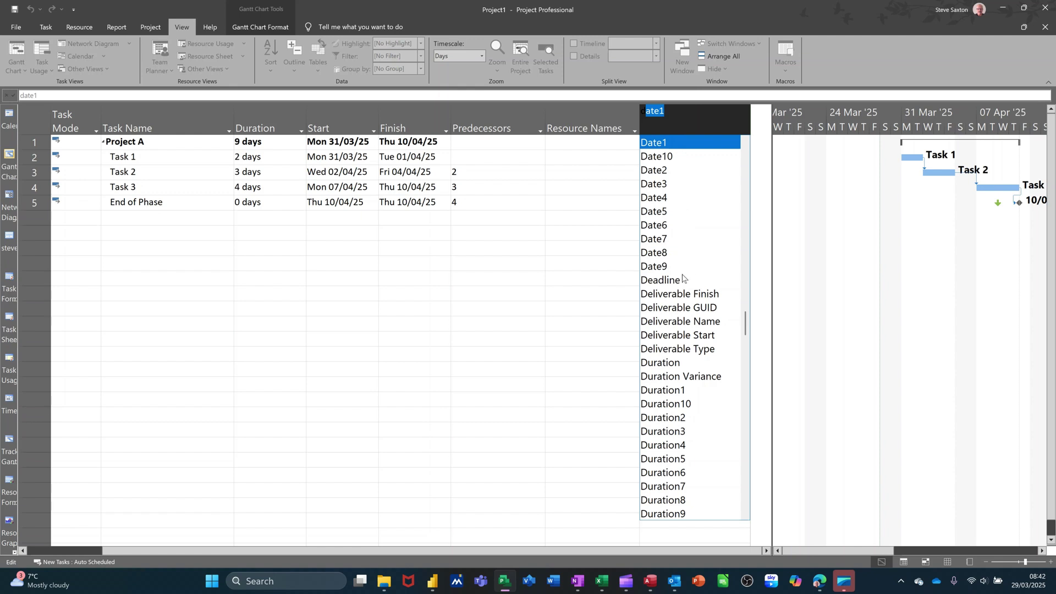
{"action": "left_click", "coordinate": [661, 280]}
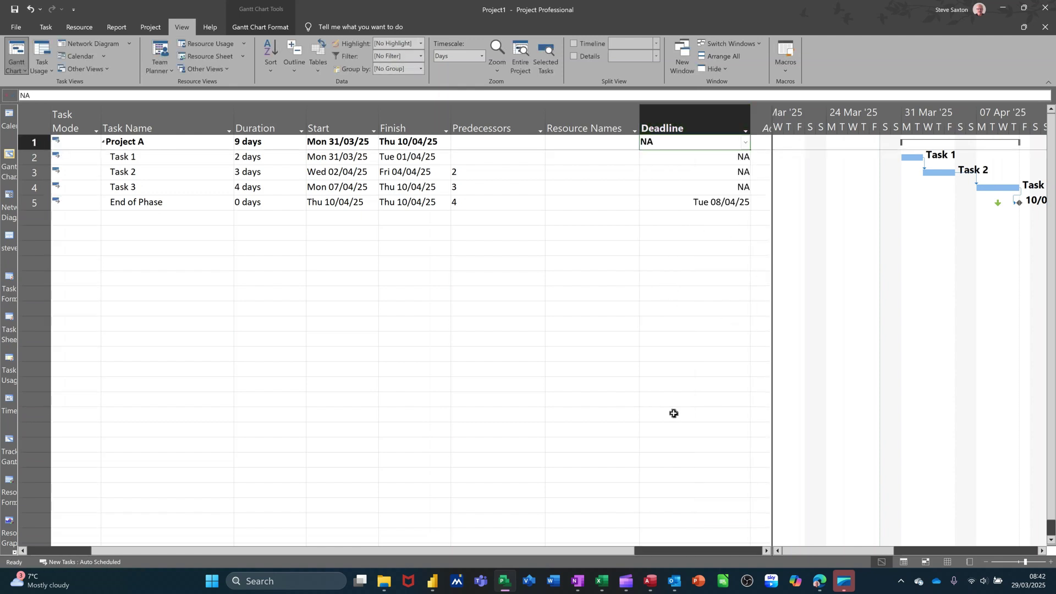
Step: Move End of Phase's deadline marker in the Gantt chart to Thu 17/04/25
{"action": "left_click_drag", "start_coordinate": [594, 551], "coordinate": [672, 550]}
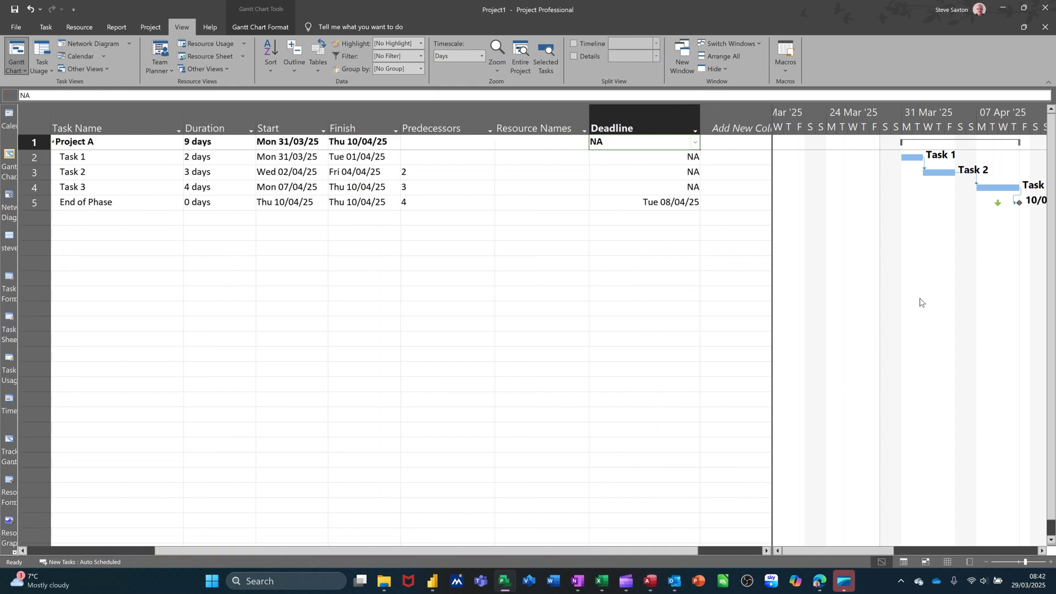
{"action": "left_click", "coordinate": [1042, 551]}
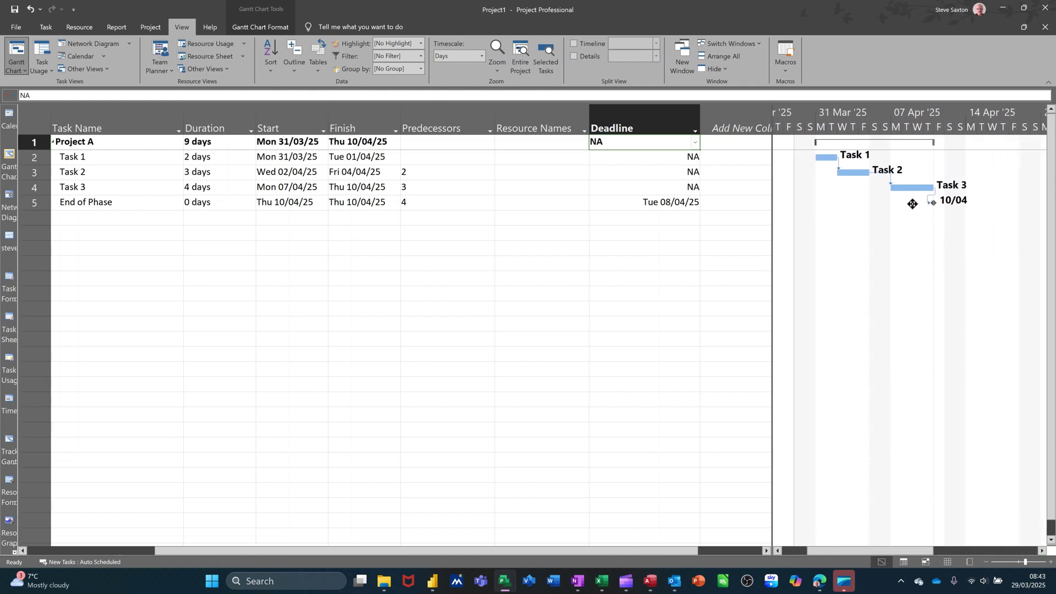
{"action": "left_click_drag", "start_coordinate": [912, 203], "coordinate": [1003, 202]}
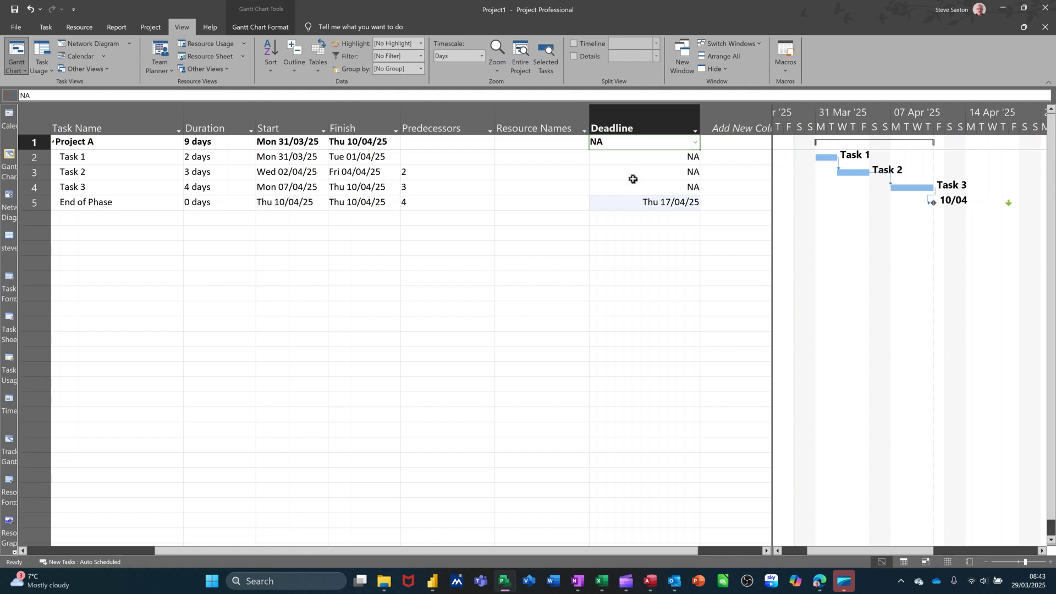
Step: Set Task 2's deadline to Tue 22/04/25 in the Deadline column and check its marker in the Gantt chart
{"action": "left_click", "coordinate": [668, 172]}
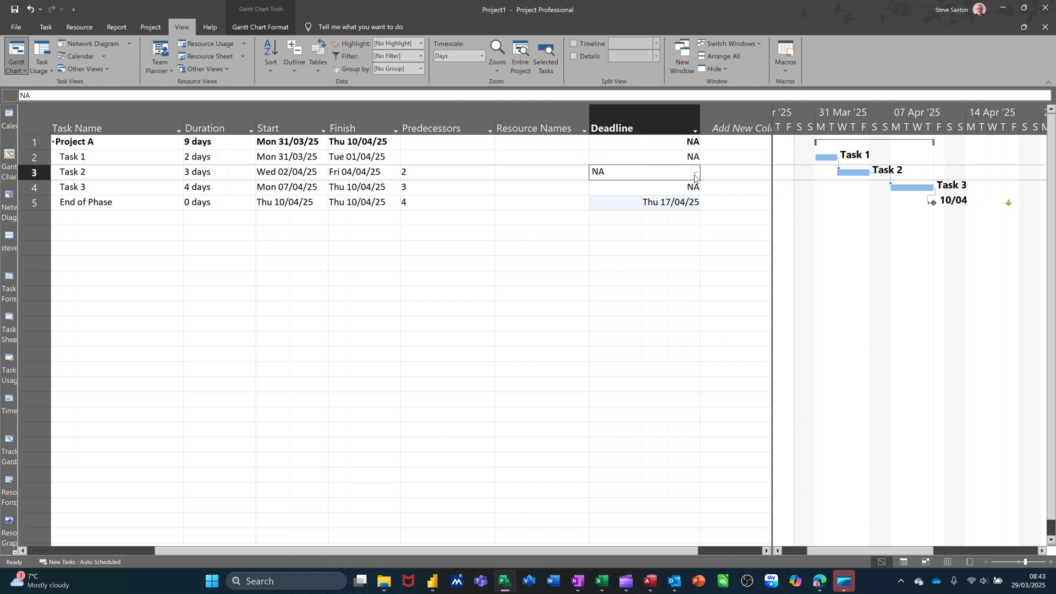
{"action": "left_click", "coordinate": [694, 174]}
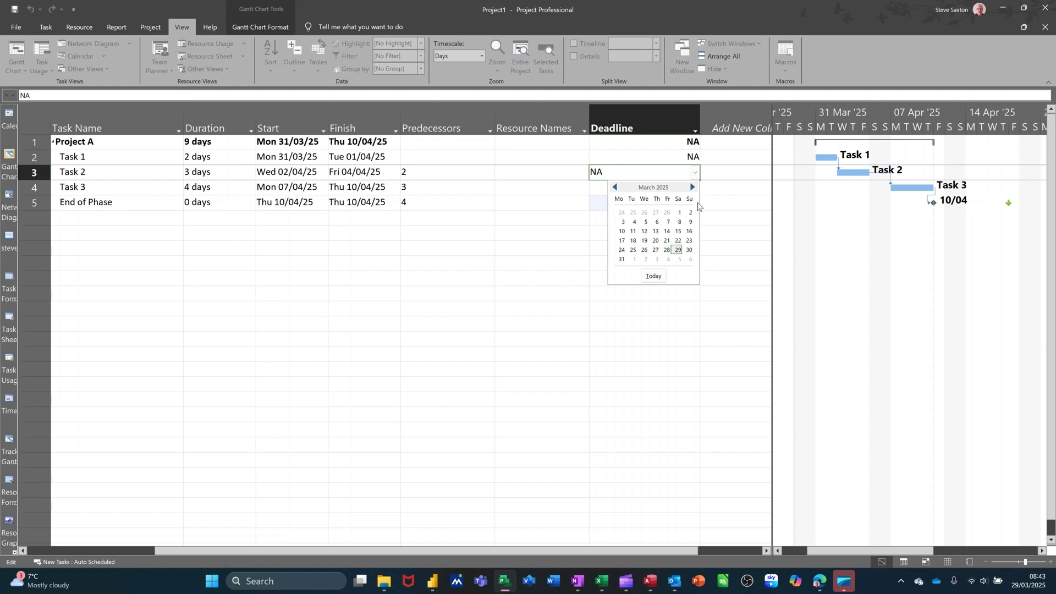
{"action": "left_click", "coordinate": [692, 187]}
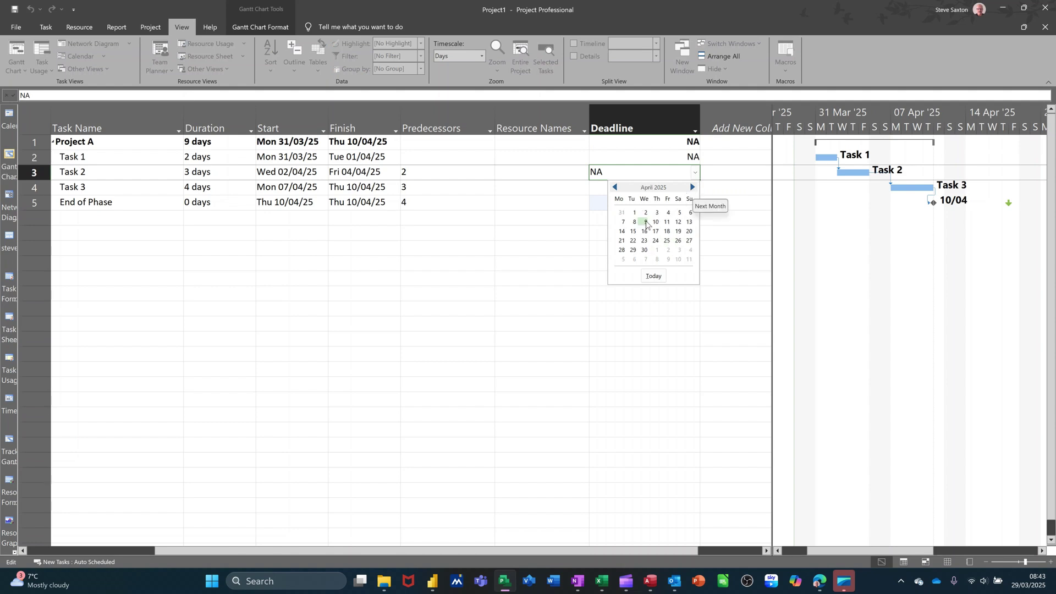
{"action": "left_click", "coordinate": [632, 241]}
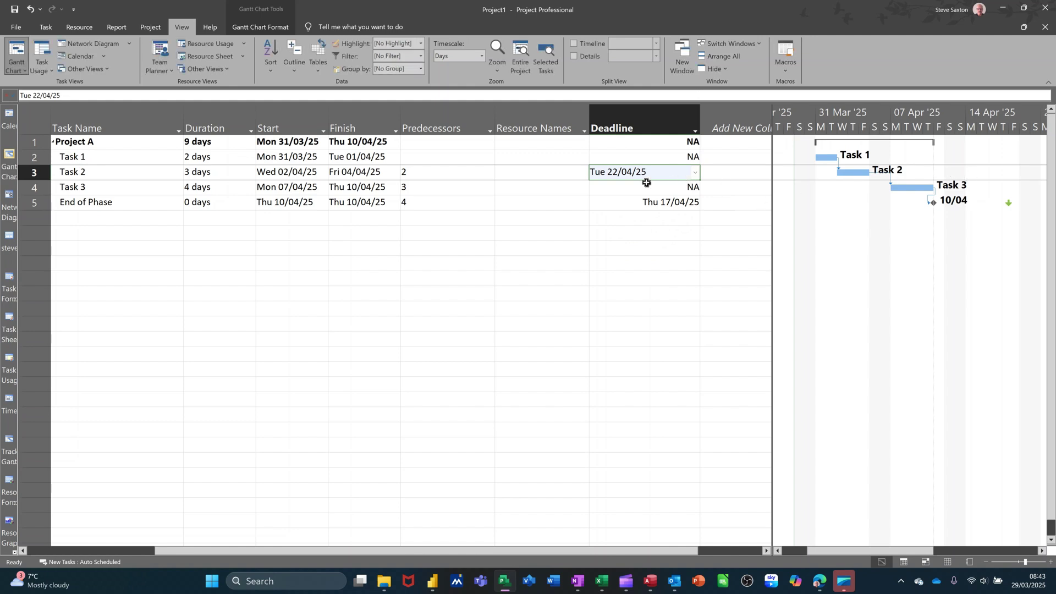
{"action": "left_click", "coordinate": [612, 191]}
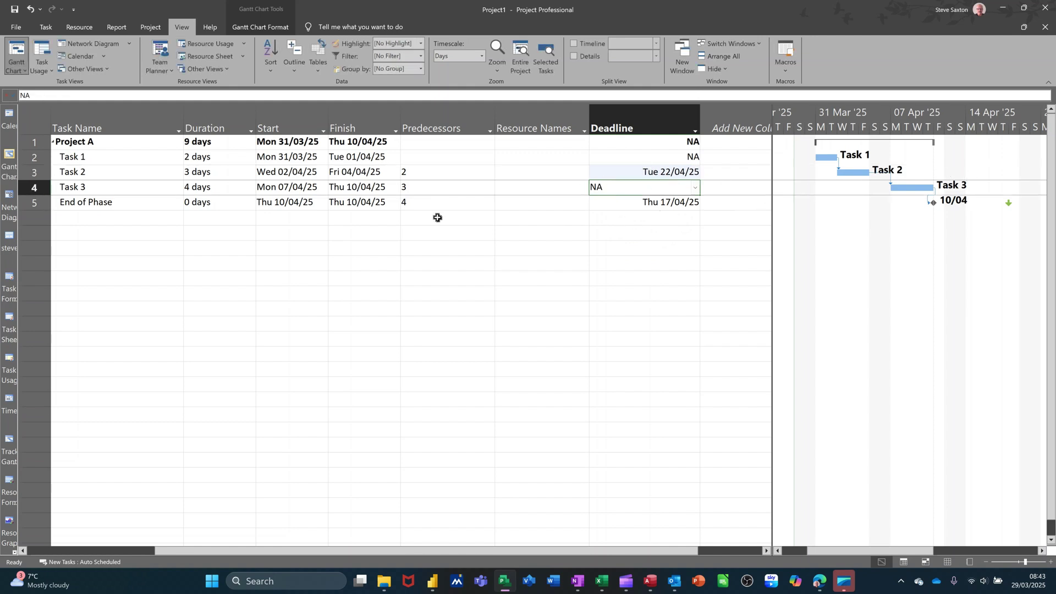
{"action": "left_click", "coordinate": [649, 232]}
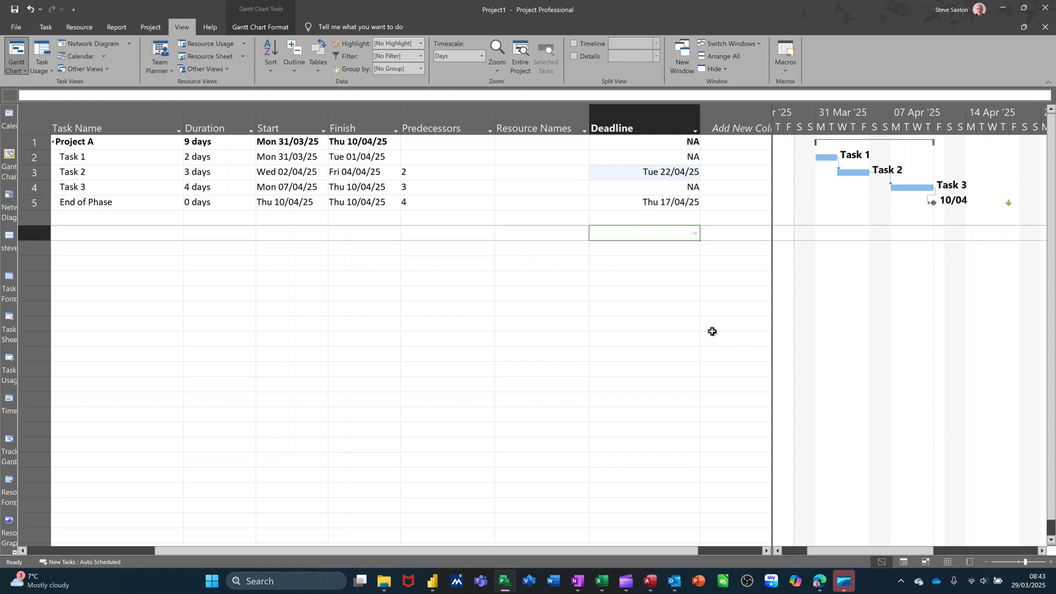
{"action": "left_click_drag", "start_coordinate": [869, 552], "coordinate": [930, 548]}
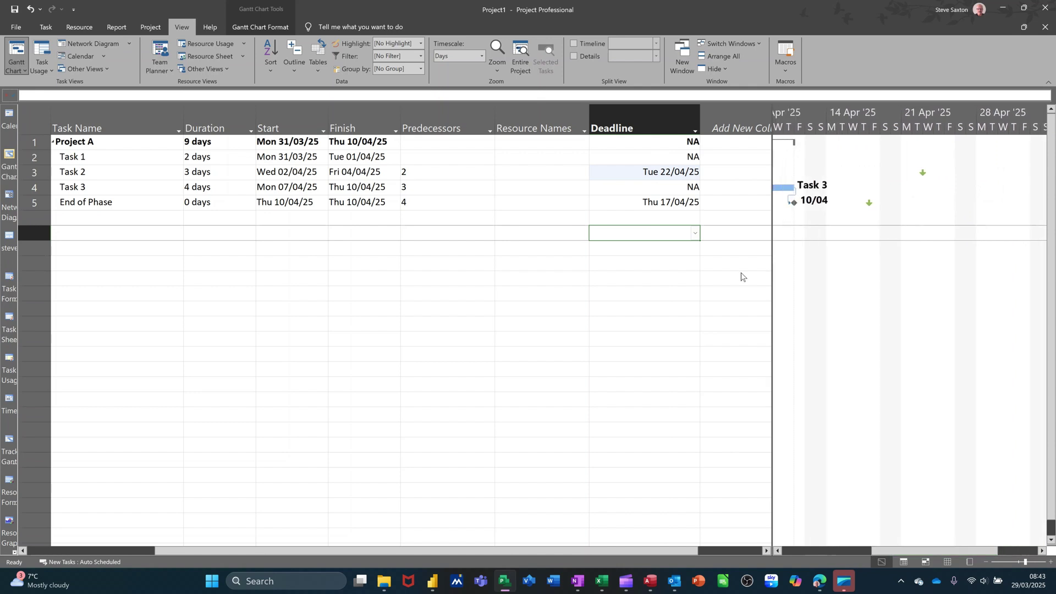
Step: Clear the deadlines of Task 2 and End of Phase by setting both to NA
{"action": "left_click", "coordinate": [682, 158]}
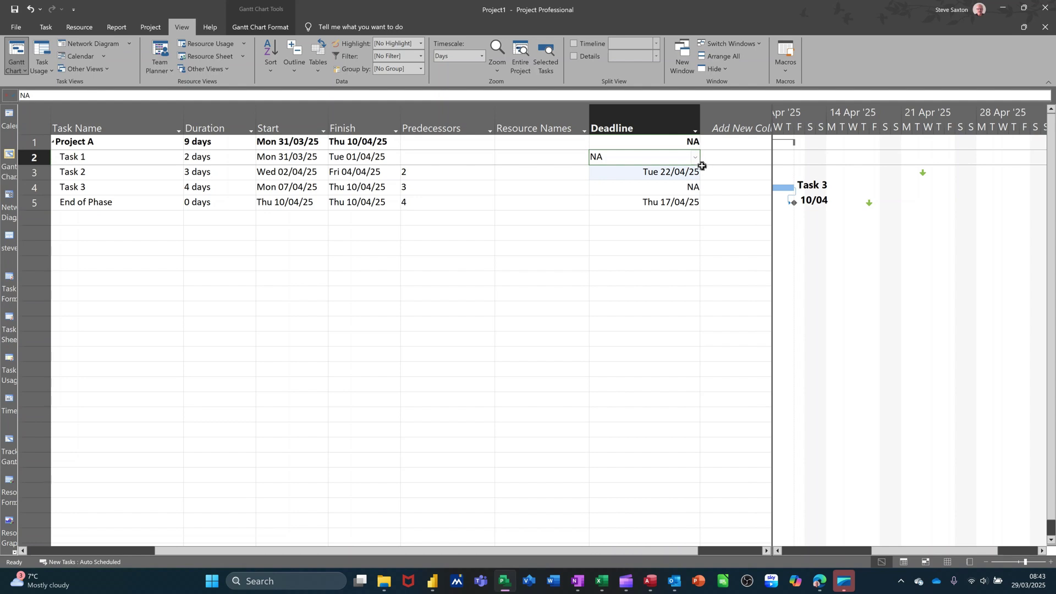
{"action": "left_click", "coordinate": [686, 172]}
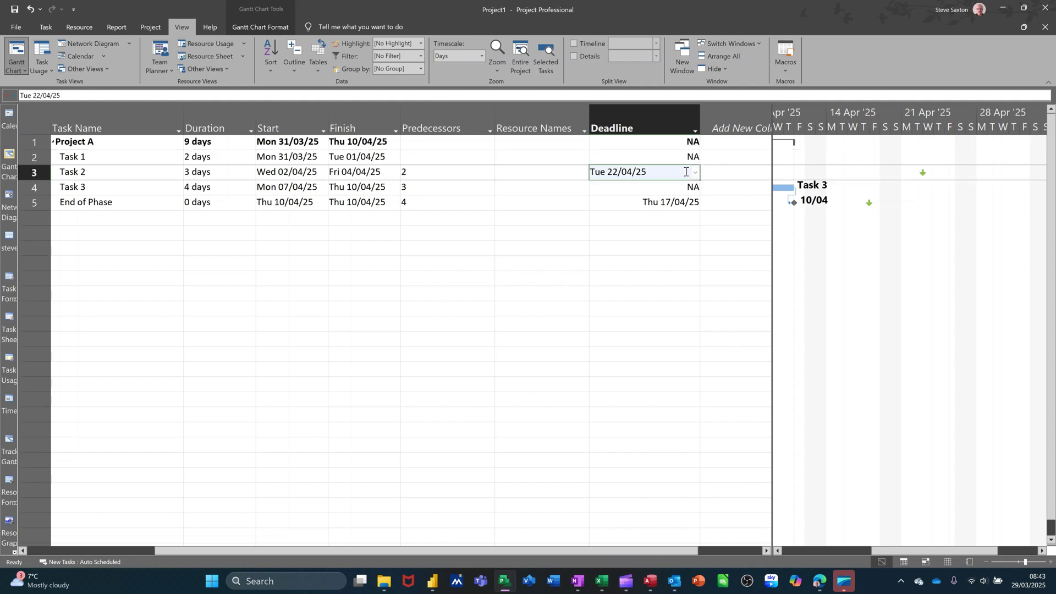
{"action": "type", "text": "NA"}
{"action": "left_click", "coordinate": [649, 217]}
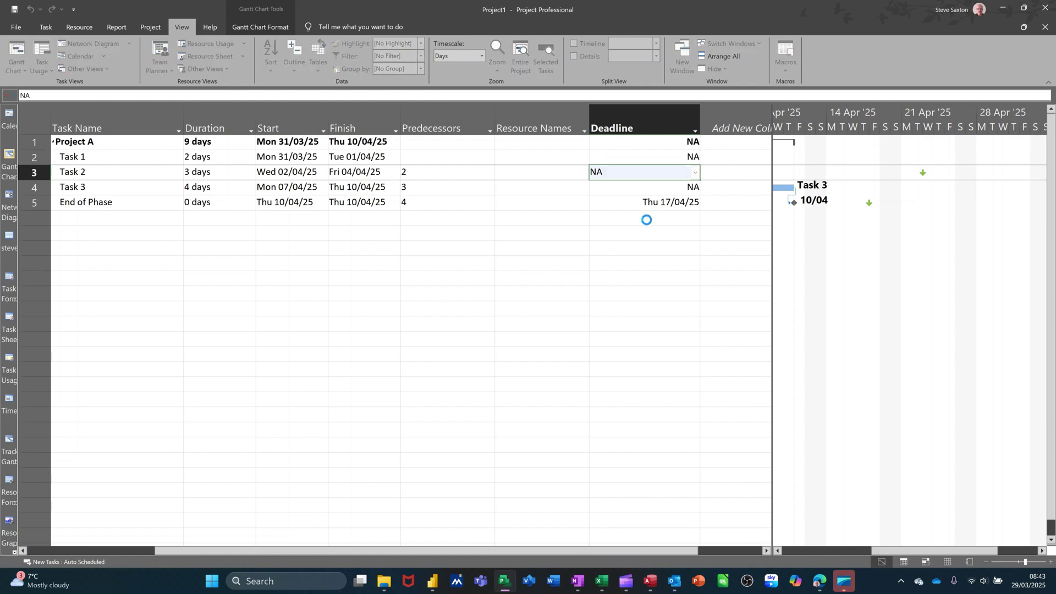
{"action": "left_click", "coordinate": [667, 206]}
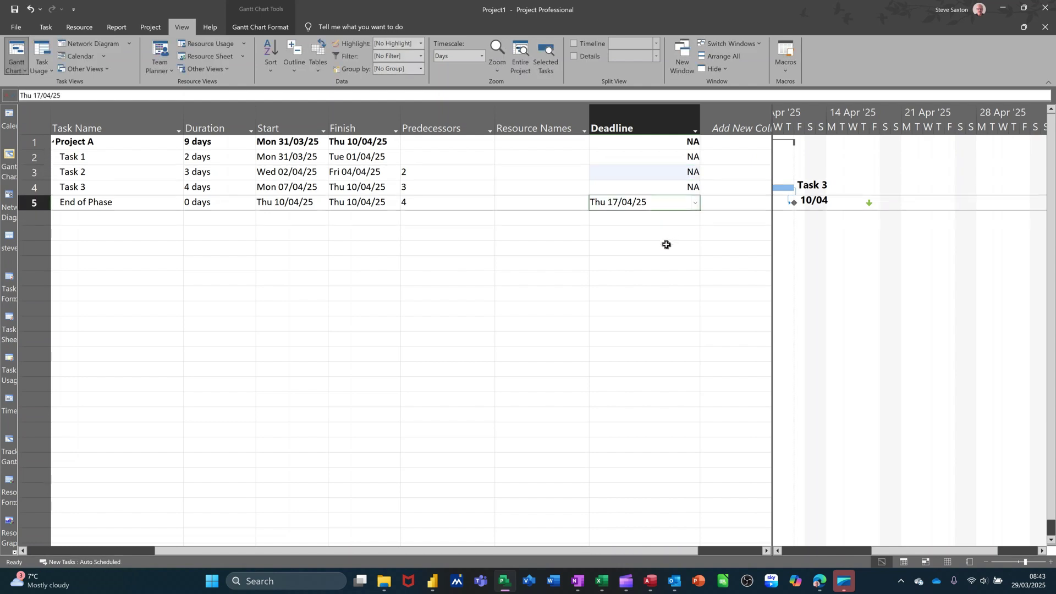
{"action": "type", "text": "na"}
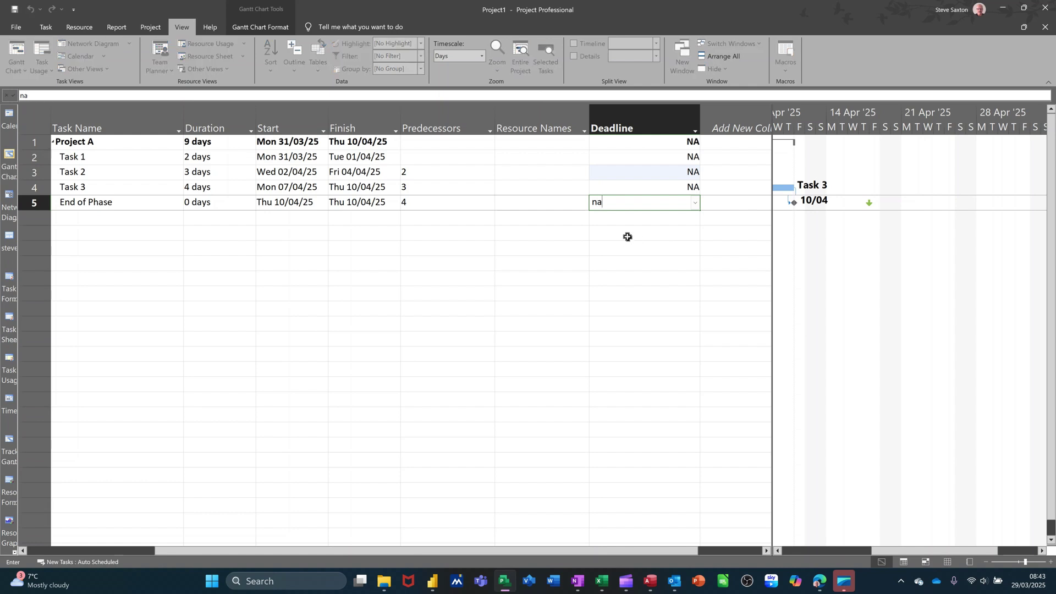
{"action": "left_click", "coordinate": [631, 232]}
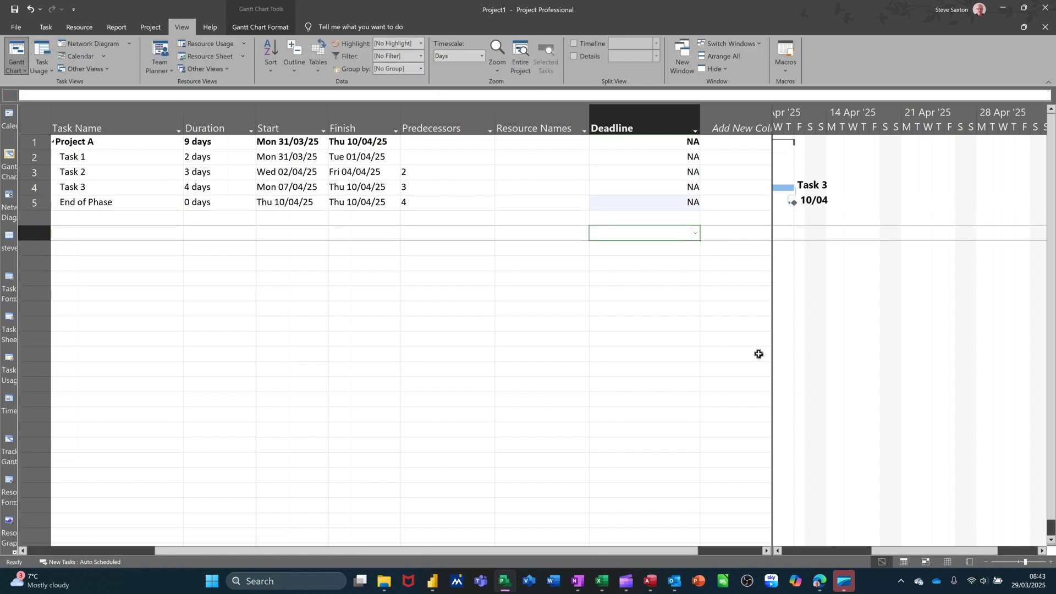
{"action": "left_click_drag", "start_coordinate": [898, 550], "coordinate": [838, 551]}
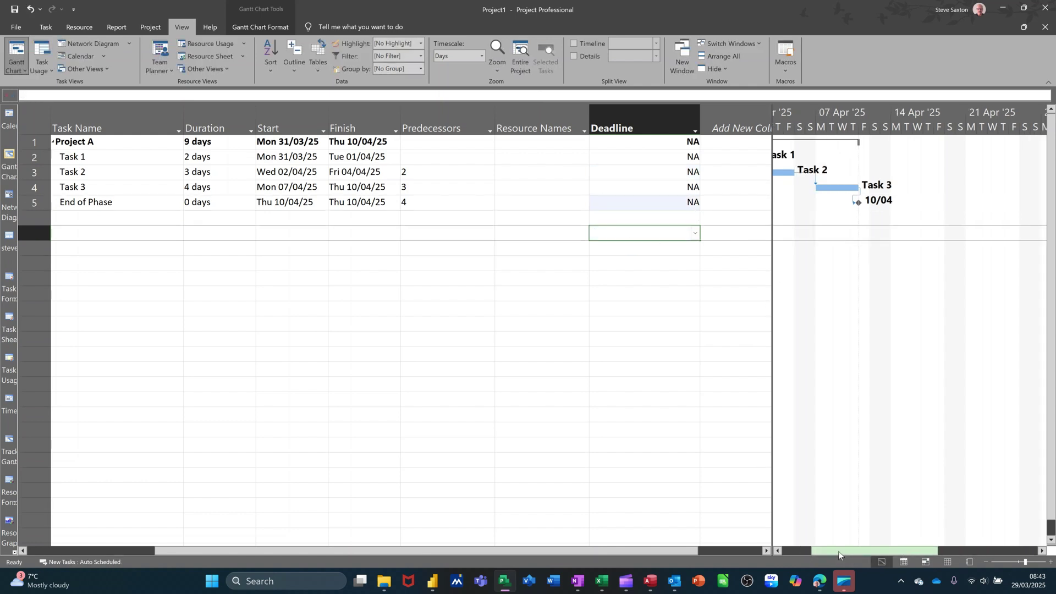